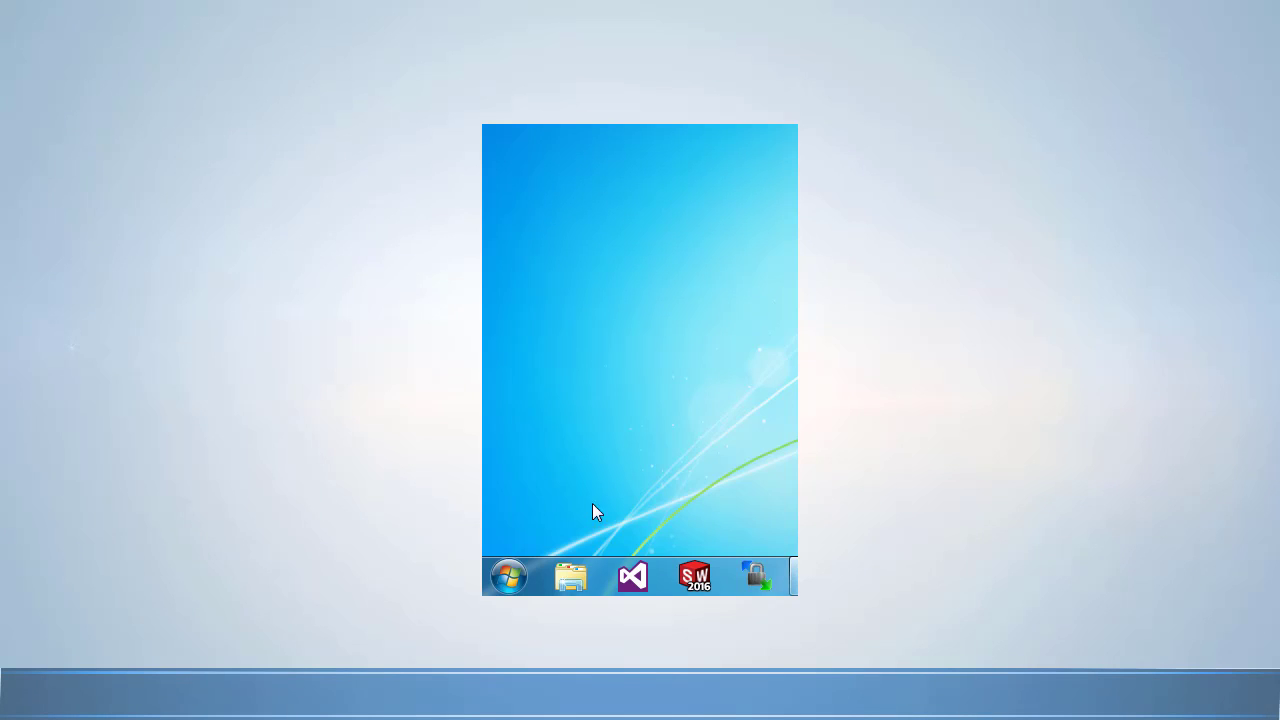
Launch Marlin3DprinterTool from its folder under Alla program in the Start menu
left_click(508, 570)
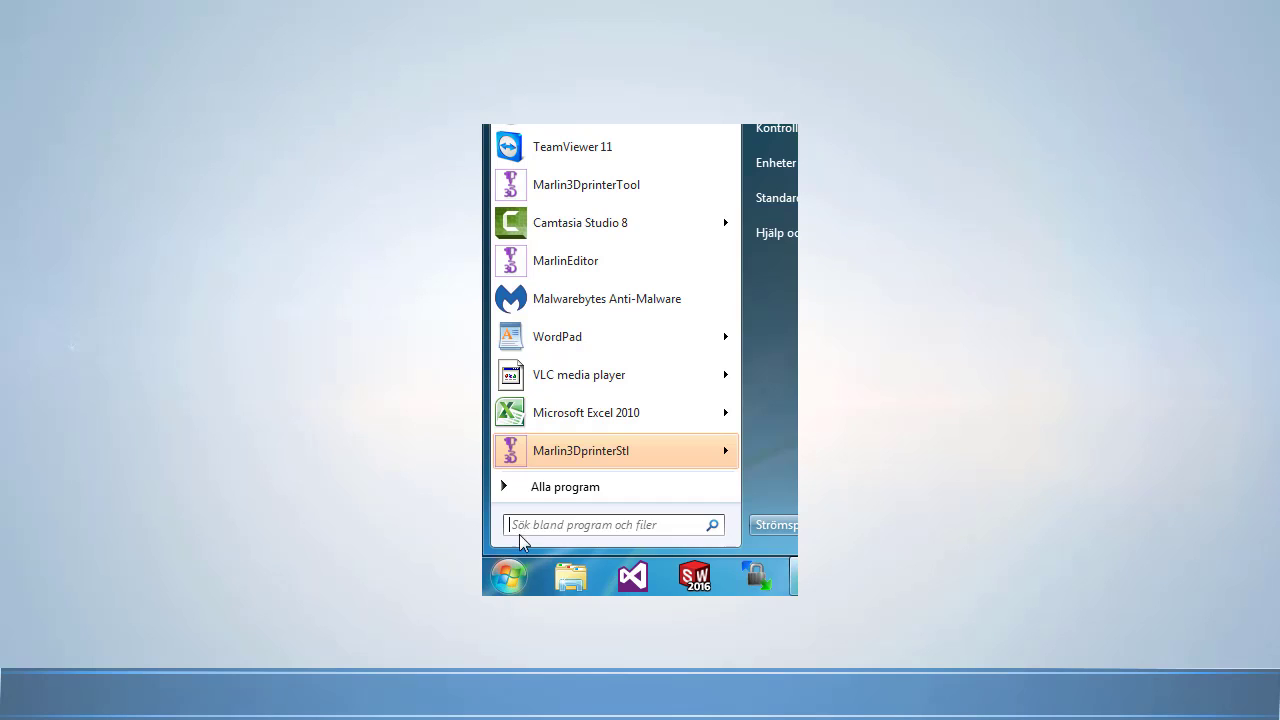
left_click(549, 488)
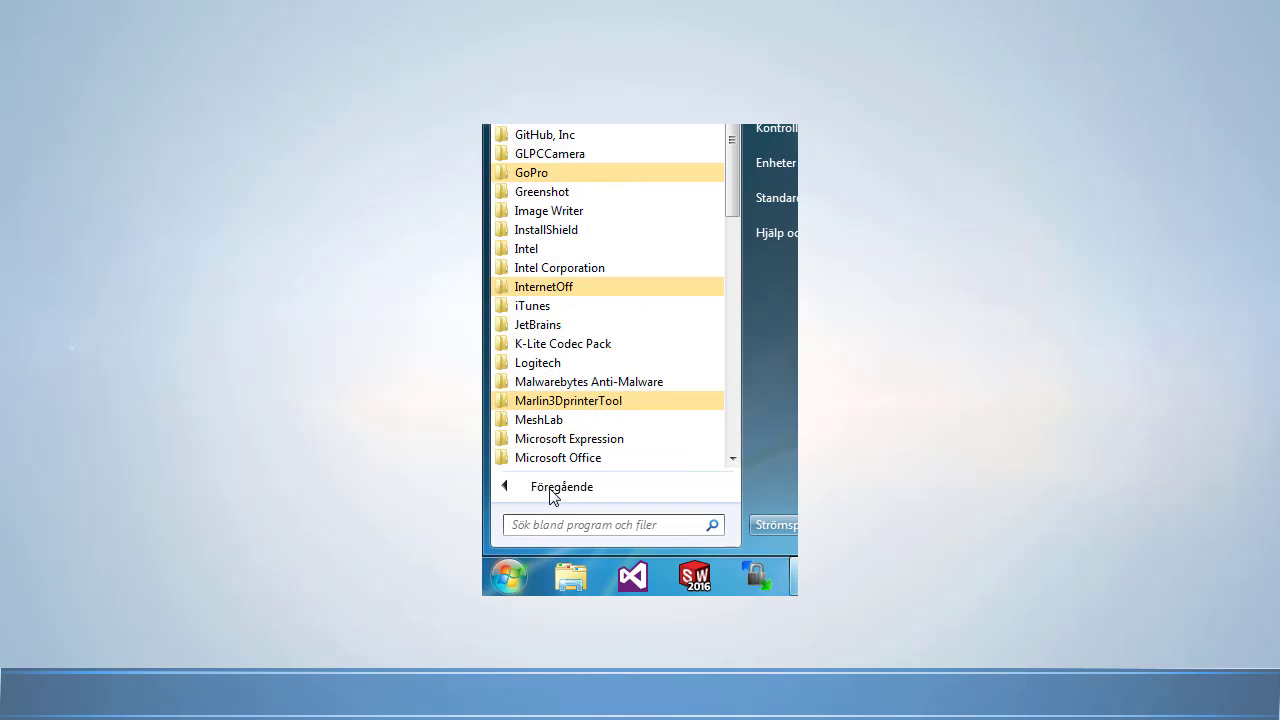
left_click(597, 401)
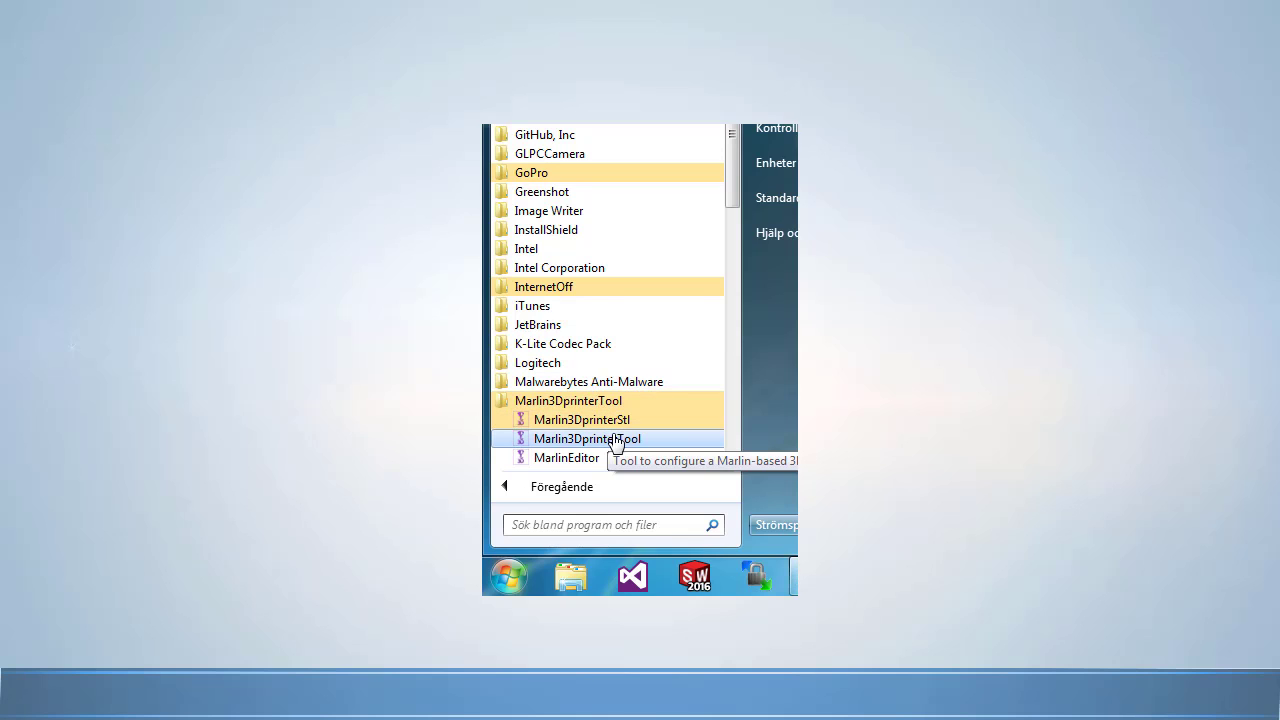
left_click(614, 440)
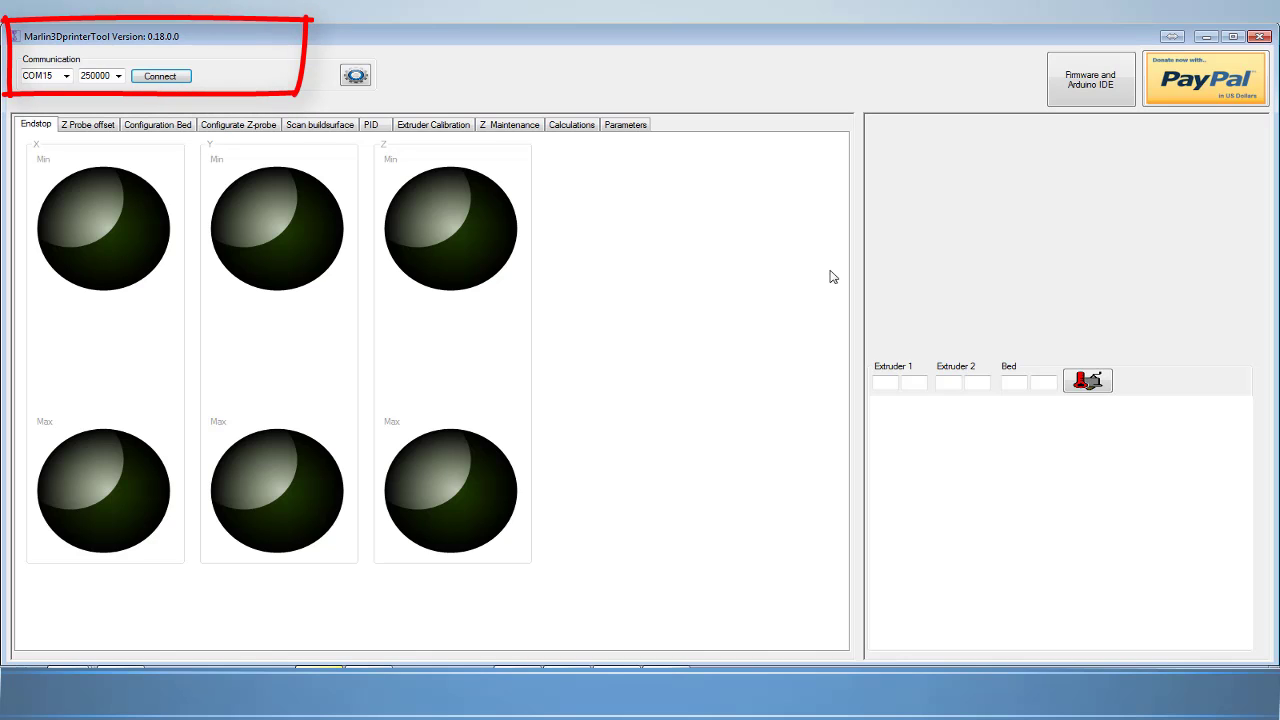
Connect to the printer on COM15 at 250000 baud and dismiss the ZylSerialPort demo notice
left_click(158, 80)
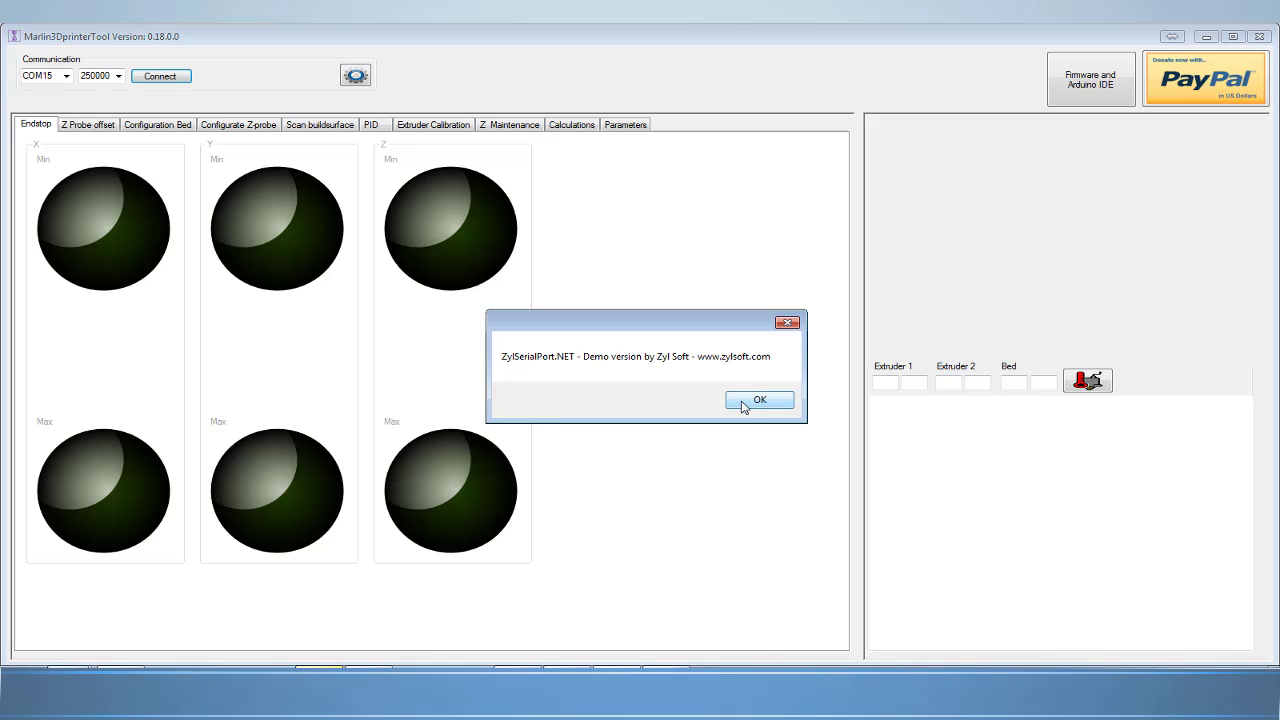
left_click(743, 406)
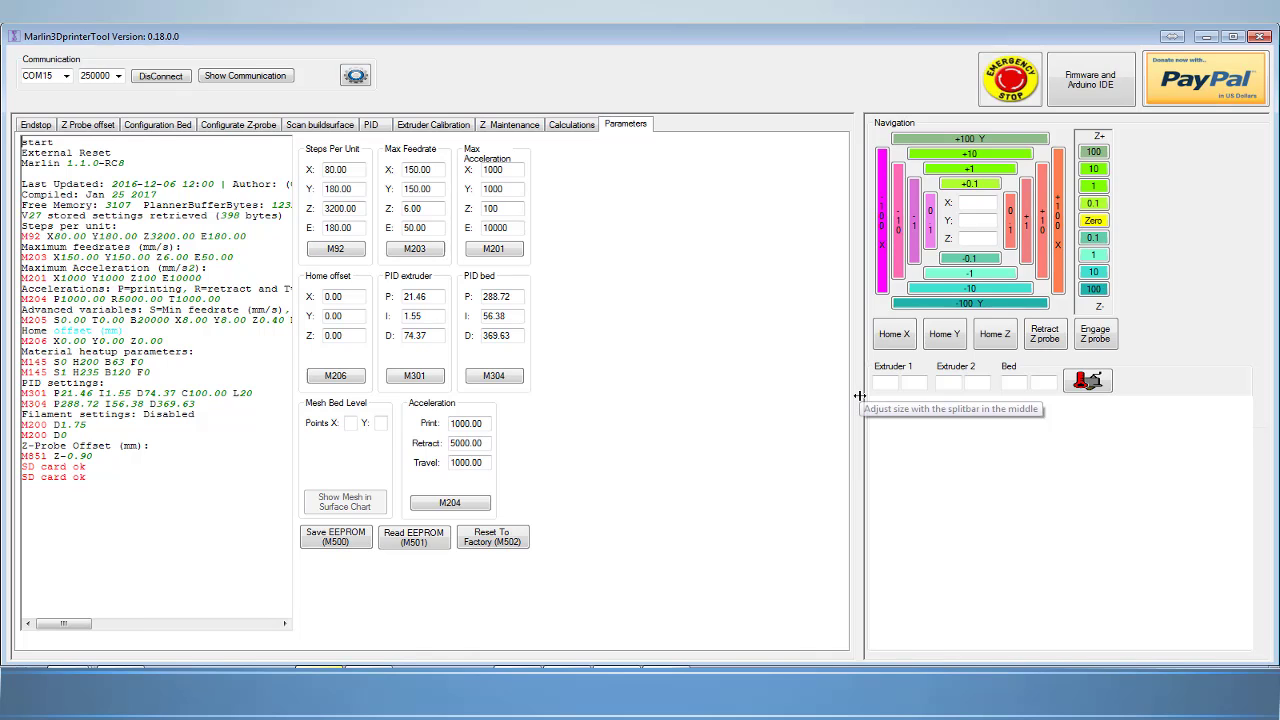
Widen the right-hand navigation panel so the live webcam image of the bed appears
left_click_drag(859, 396, 533, 383)
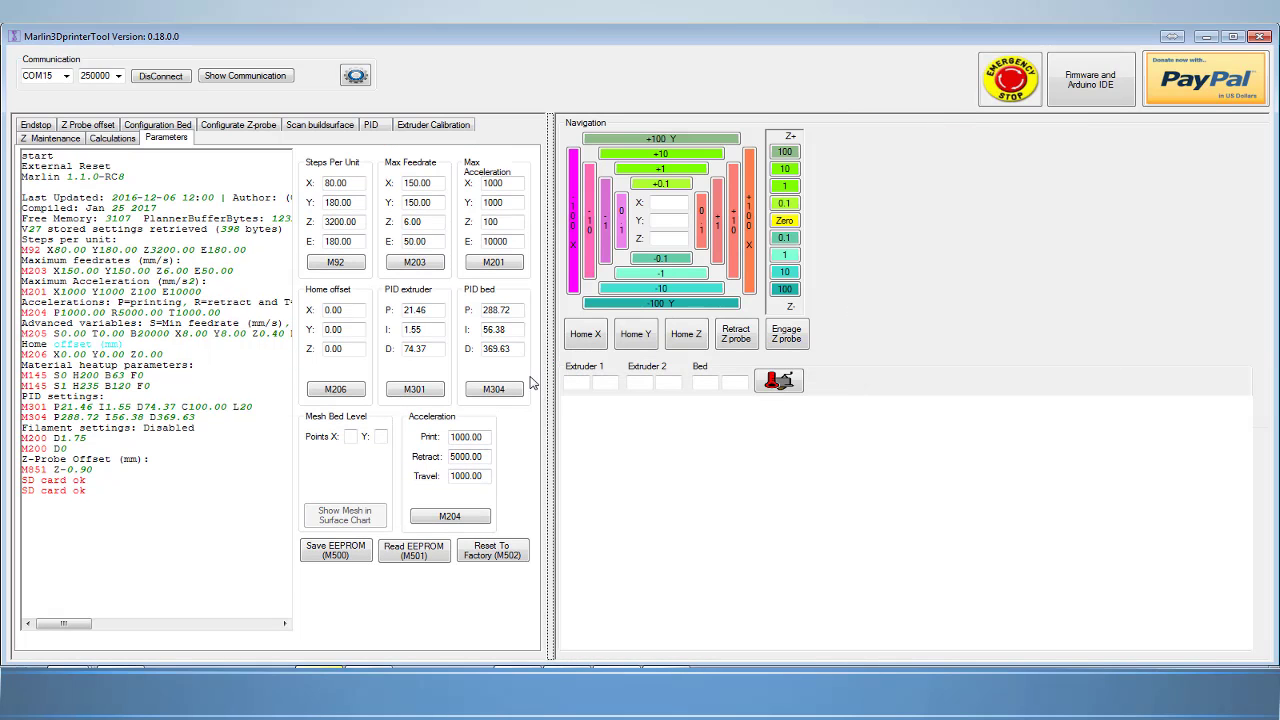
On the Configuration Bed page, home the Y, X and Z axes
left_click(152, 125)
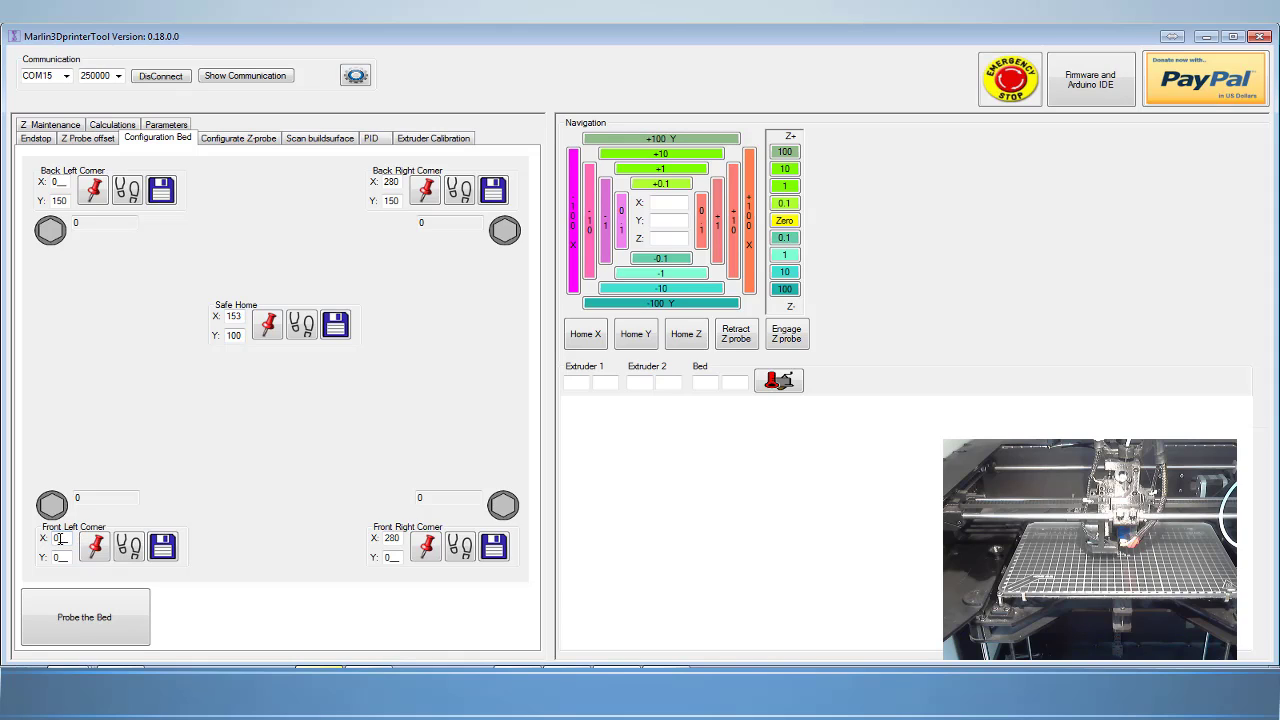
left_click(636, 341)
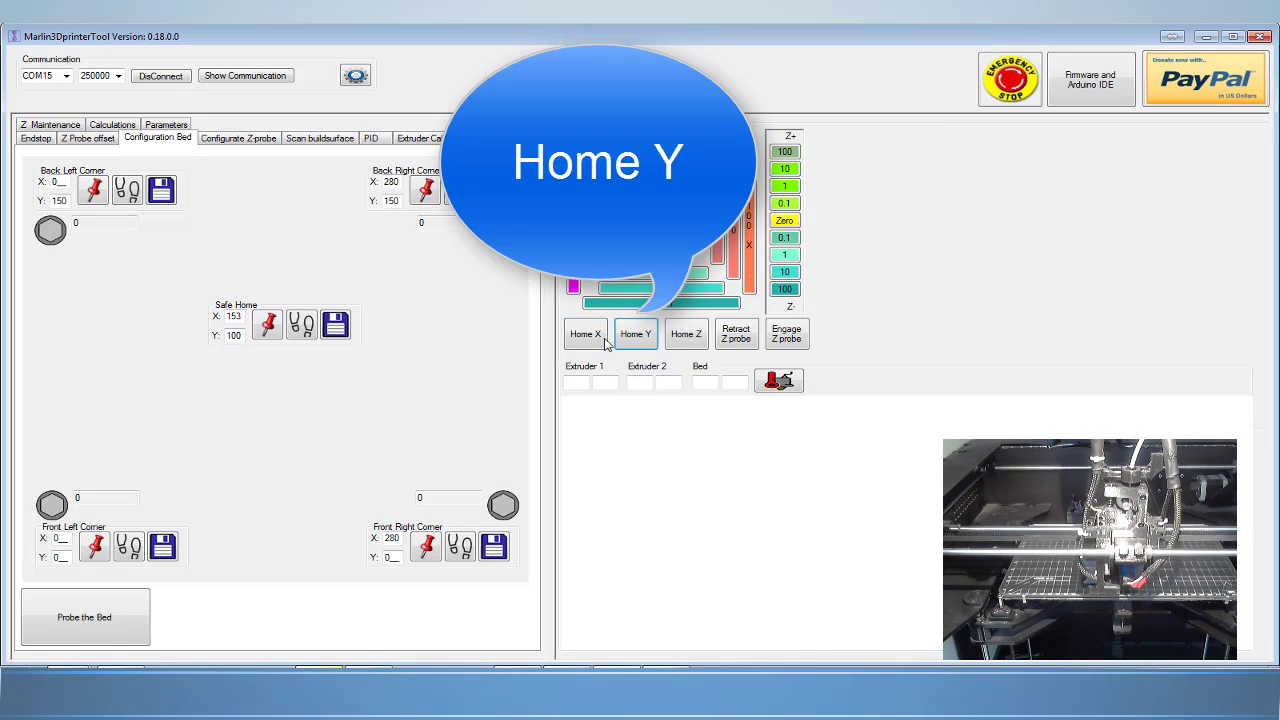
left_click(588, 338)
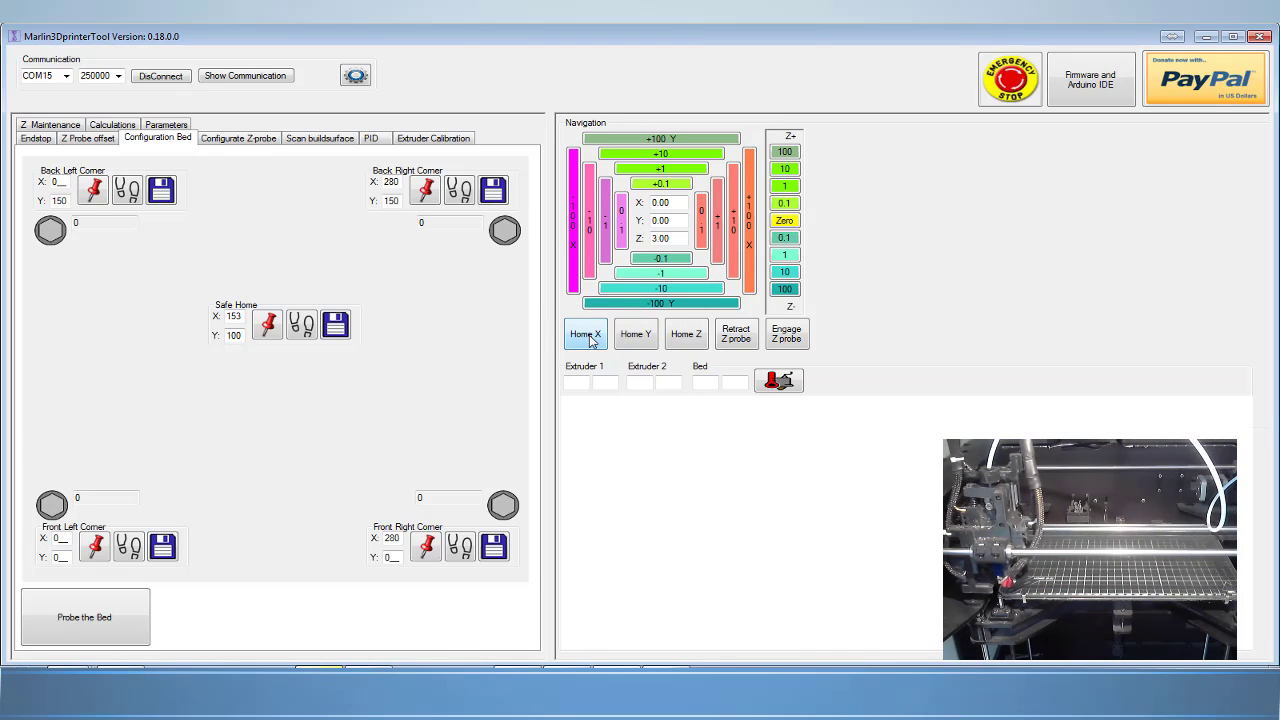
left_click(686, 335)
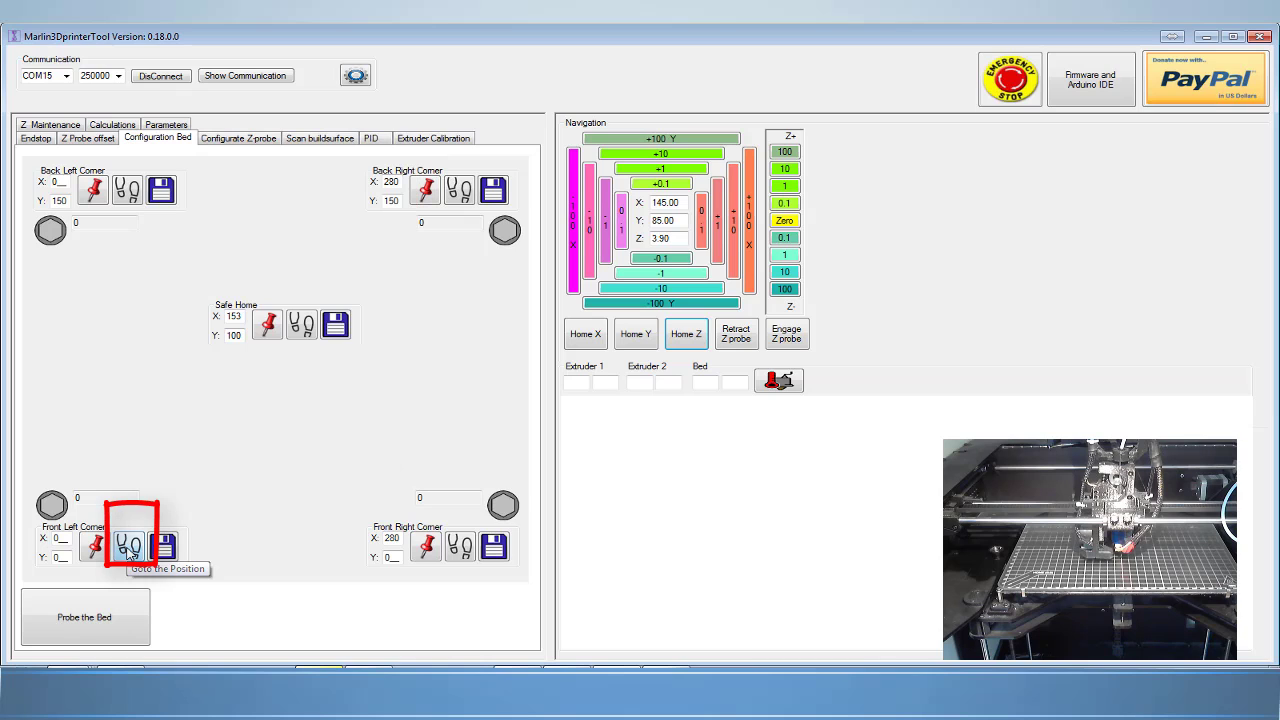
Send the head to the front-left corner at X 0, Y 0 and save that position
left_click(130, 550)
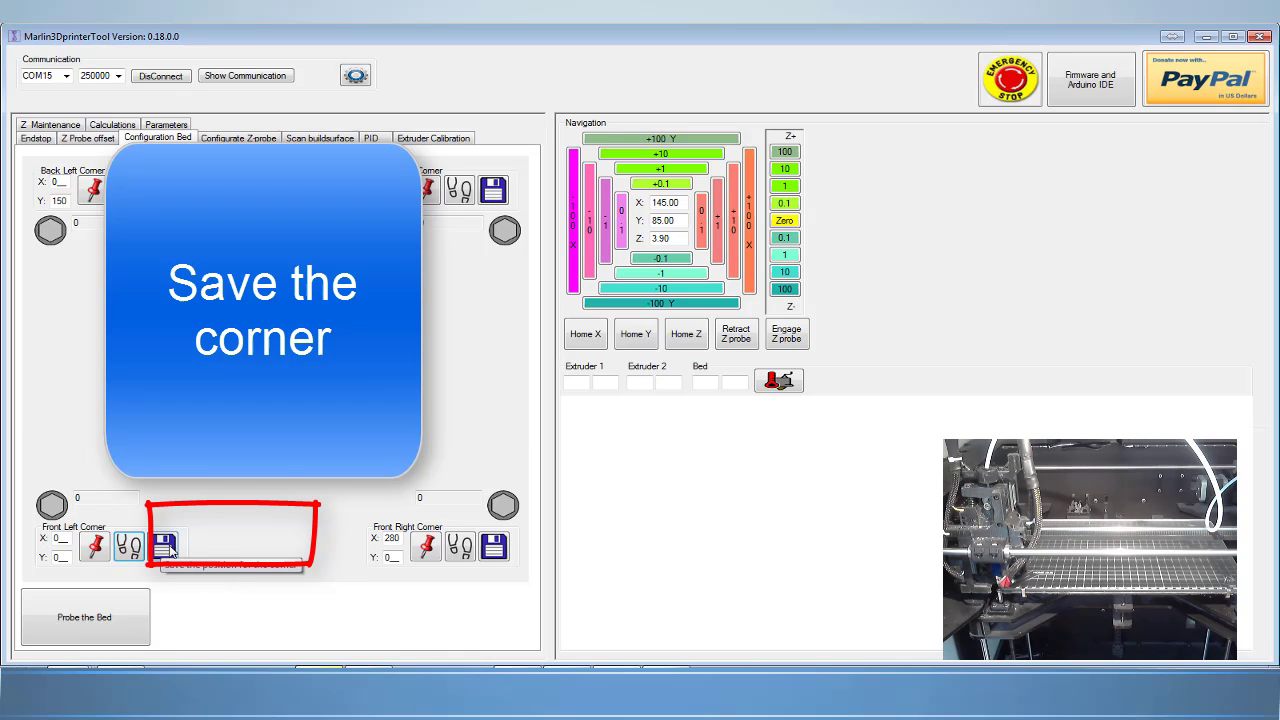
left_click(166, 546)
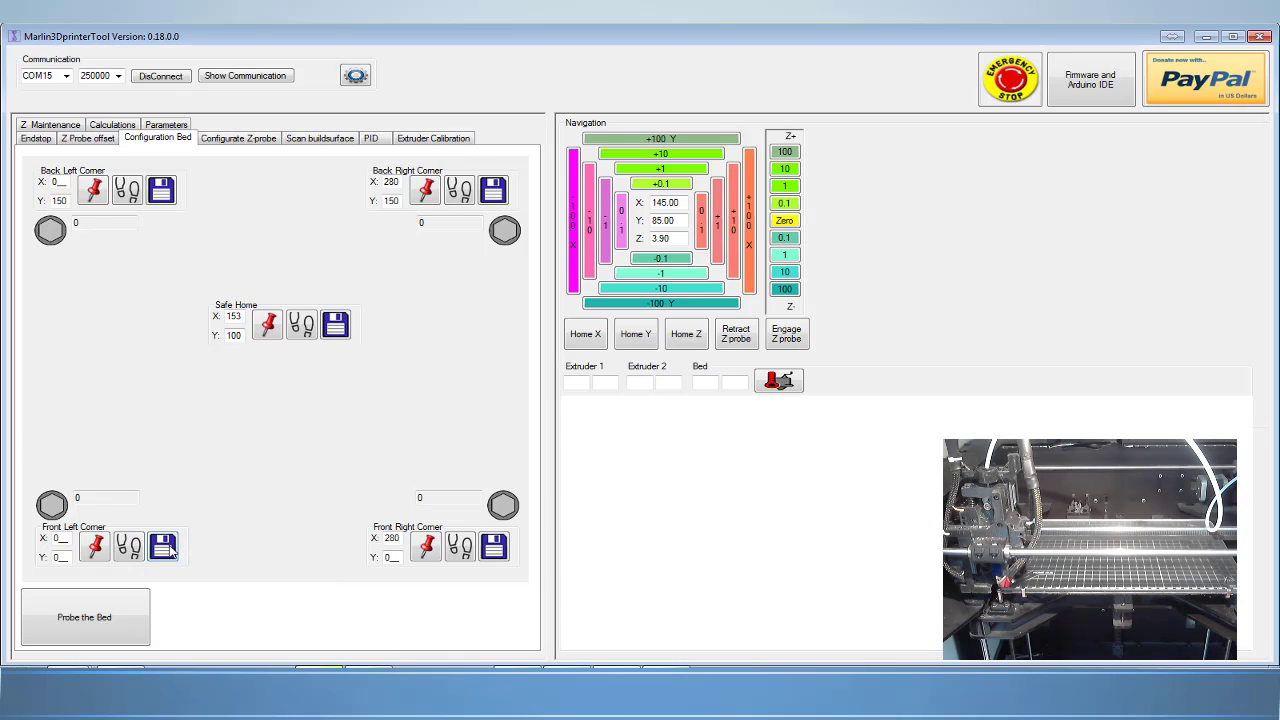
Jog the print head in +10 mm X steps until the X readout shows 280.00
left_click(735, 224)
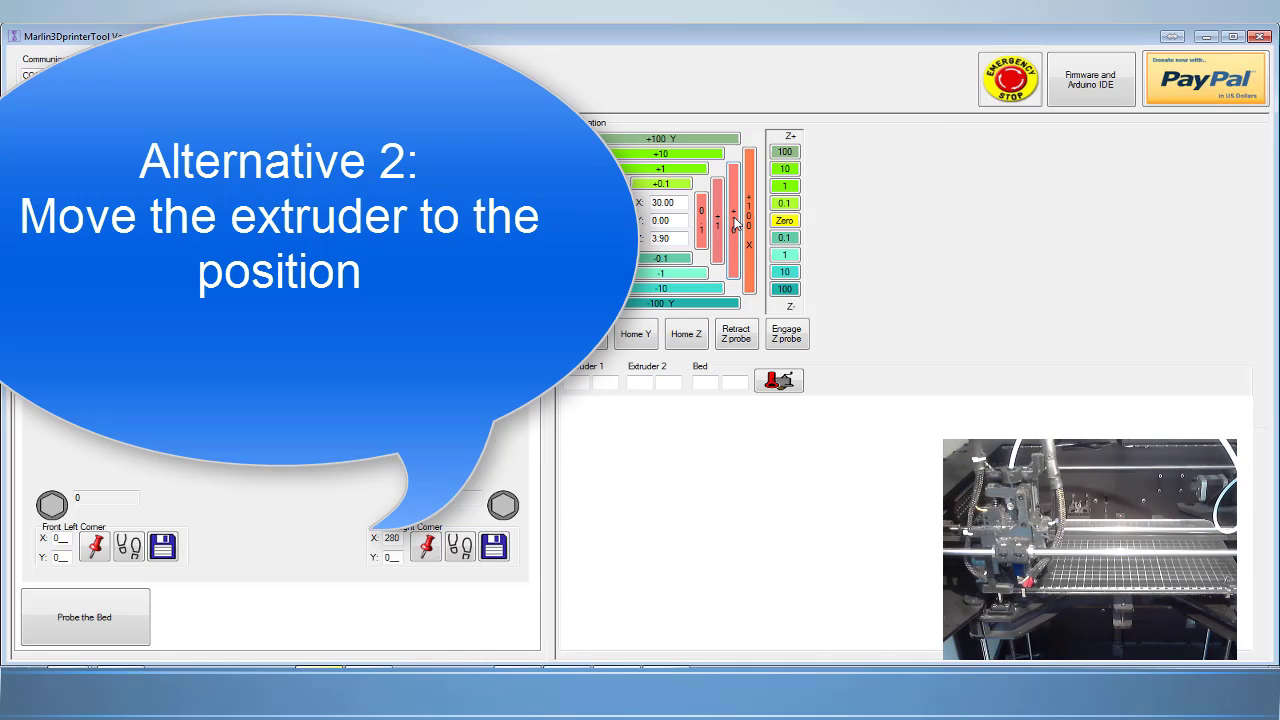
left_click(735, 224)
left_click(735, 224)
left_click(735, 224)
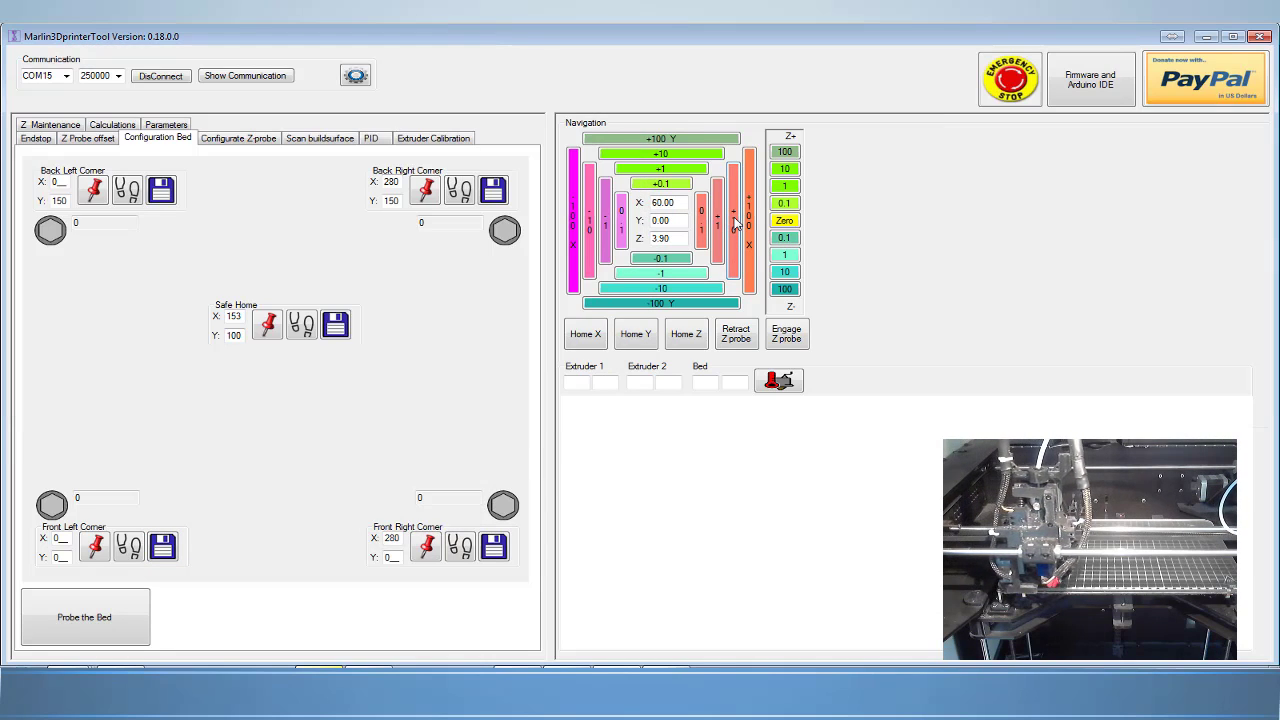
left_click(735, 224)
left_click(735, 224)
left_click(735, 224)
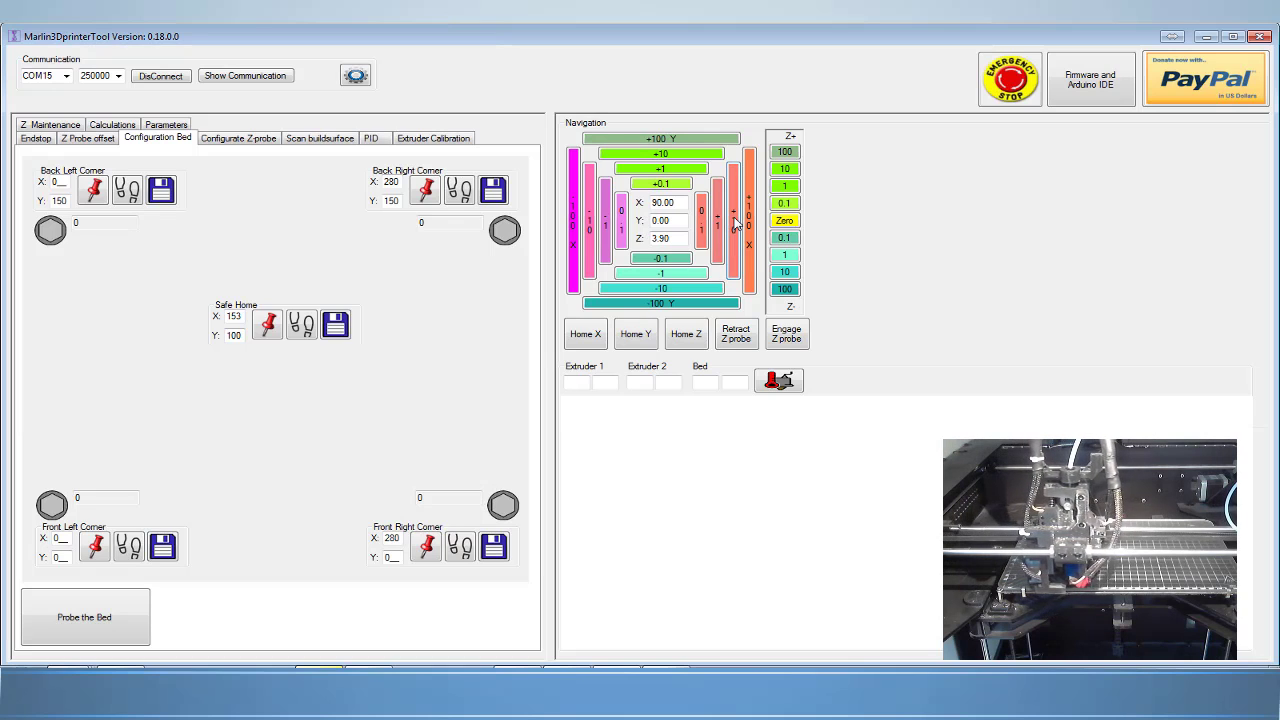
left_click(735, 224)
left_click(735, 224)
left_click(735, 224)
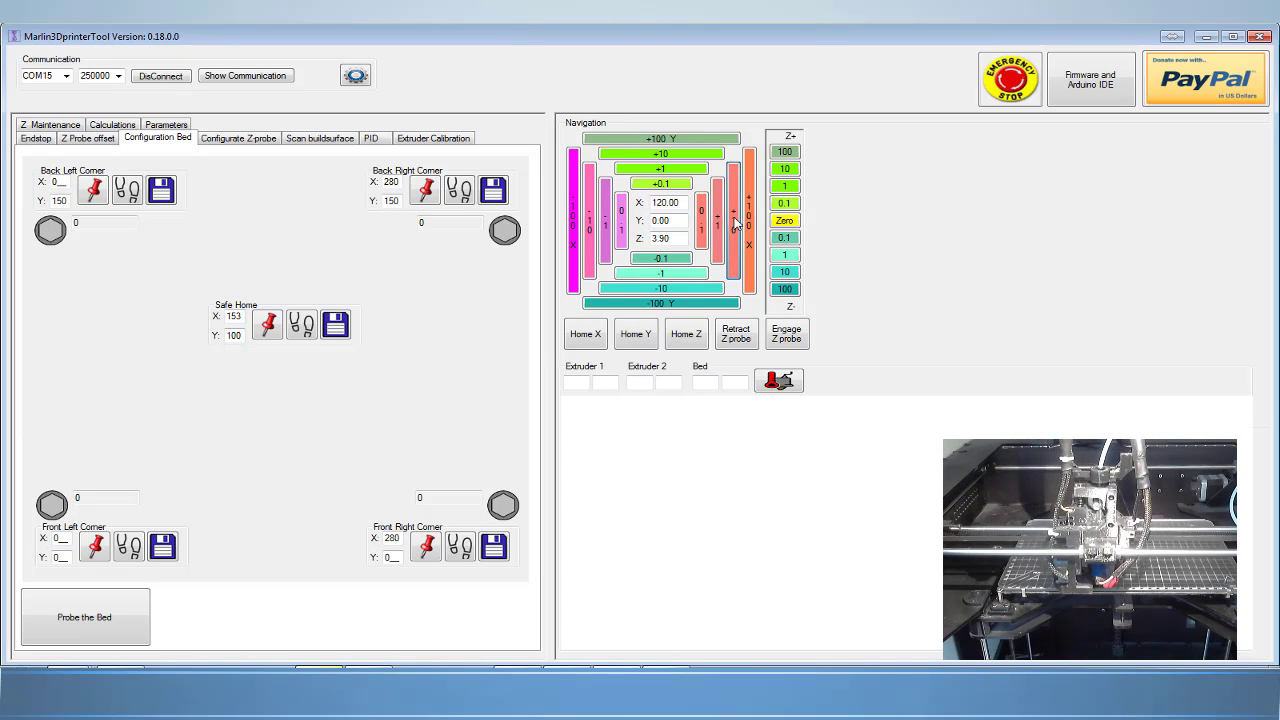
left_click(735, 224)
left_click(735, 224)
left_click(735, 224)
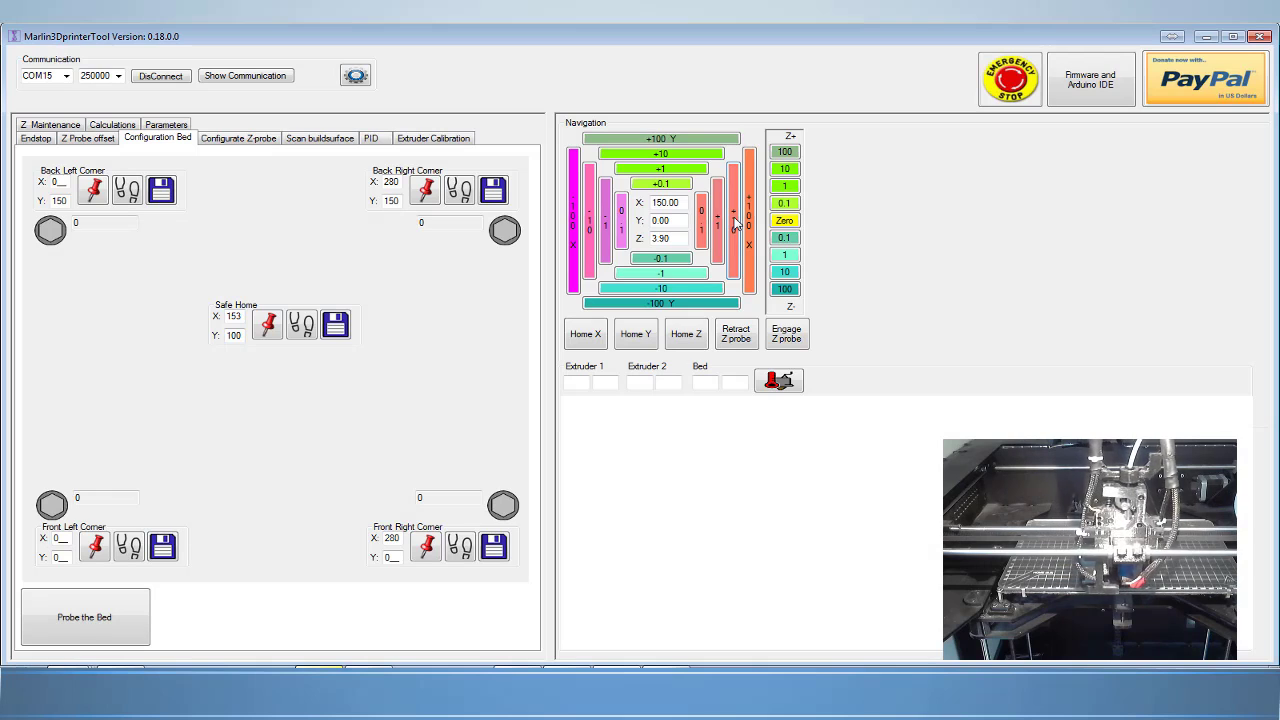
left_click(735, 224)
left_click(735, 224)
left_click(735, 224)
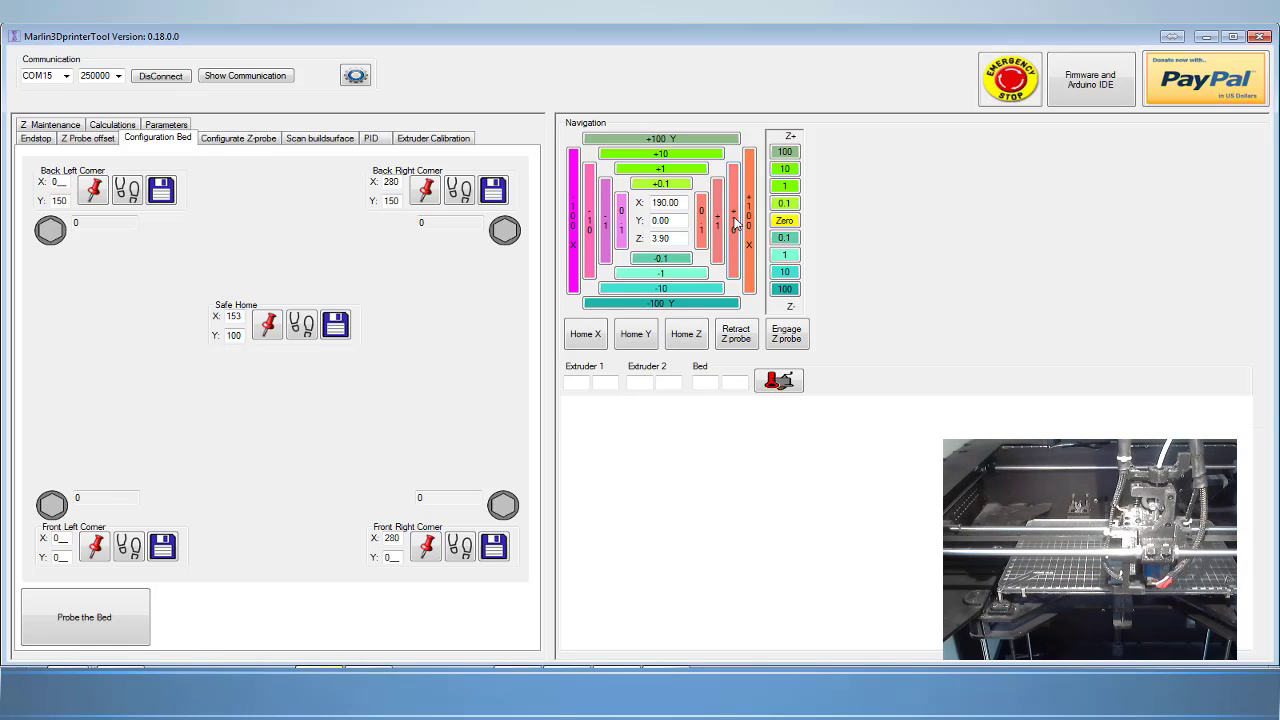
left_click(735, 222)
left_click(735, 222)
left_click(735, 222)
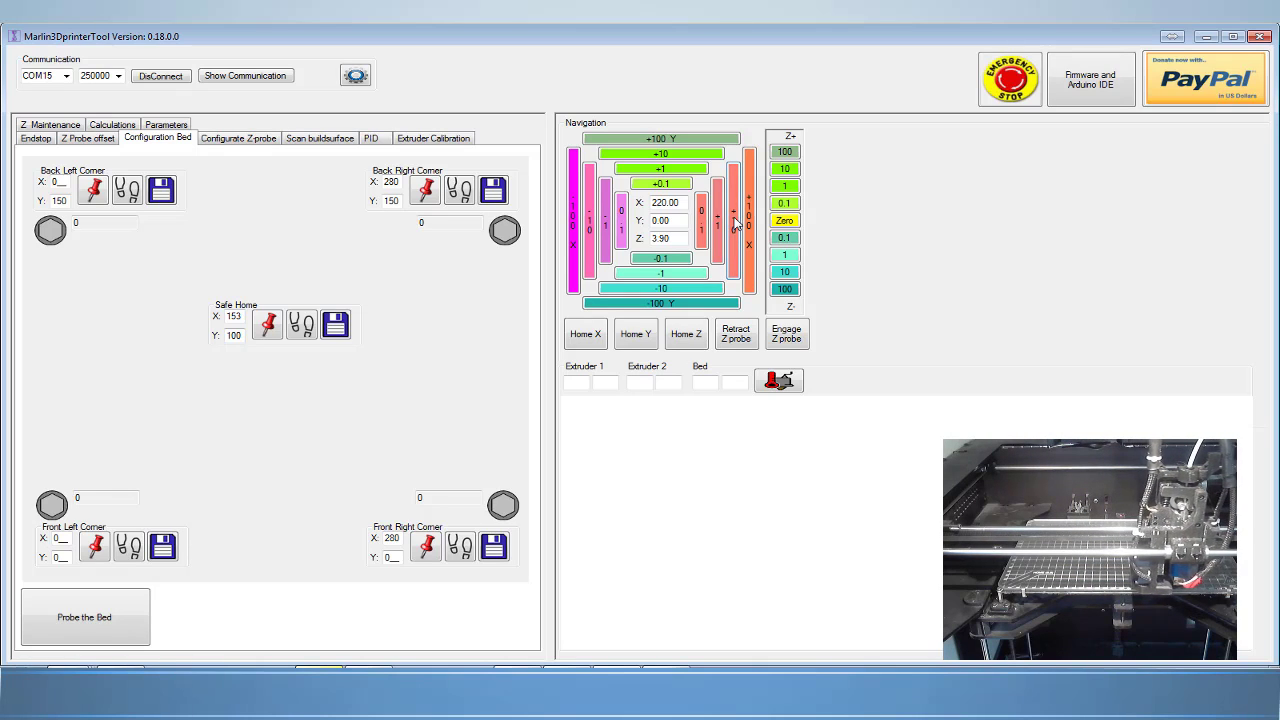
left_click(735, 222)
left_click(735, 222)
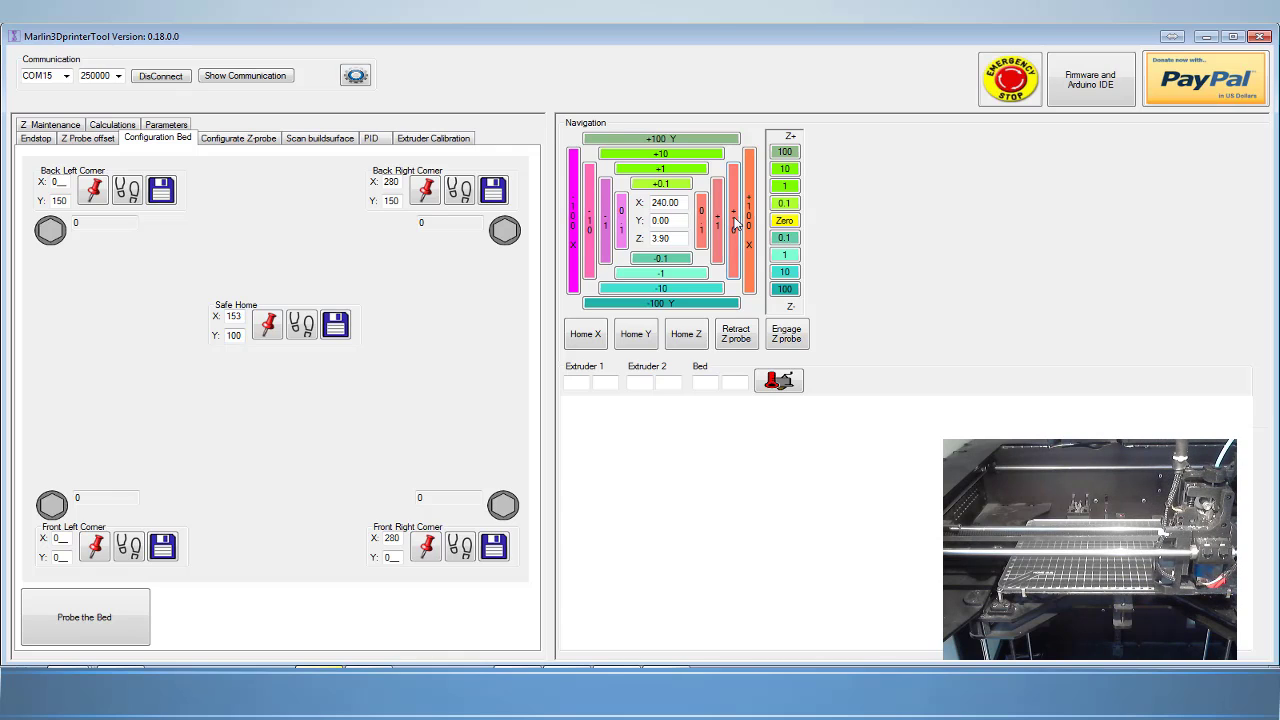
left_click(735, 222)
left_click(735, 222)
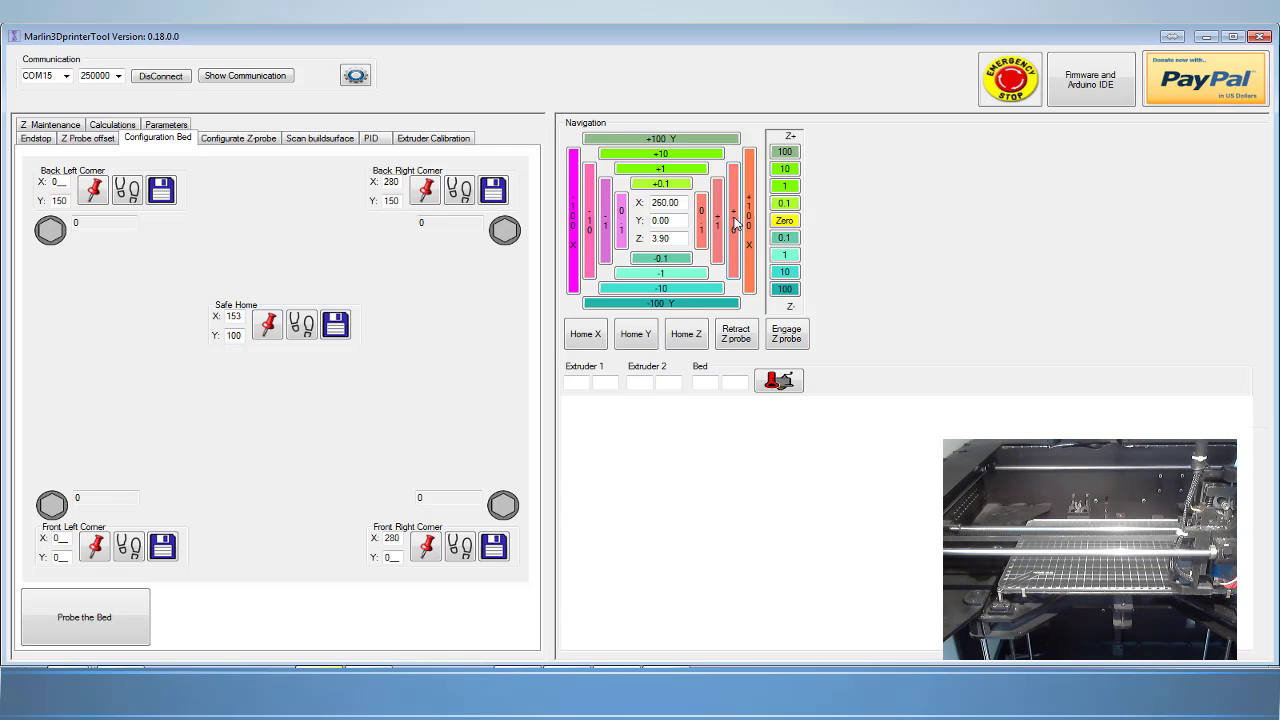
left_click(735, 222)
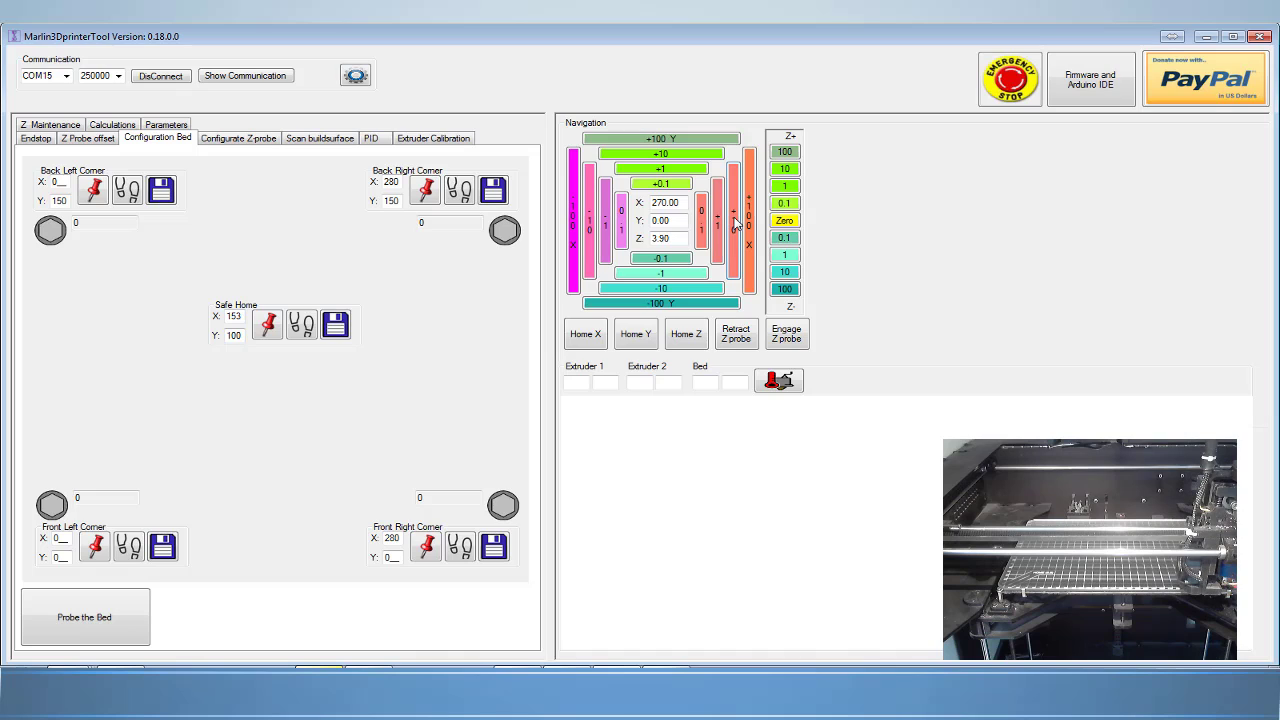
left_click(735, 222)
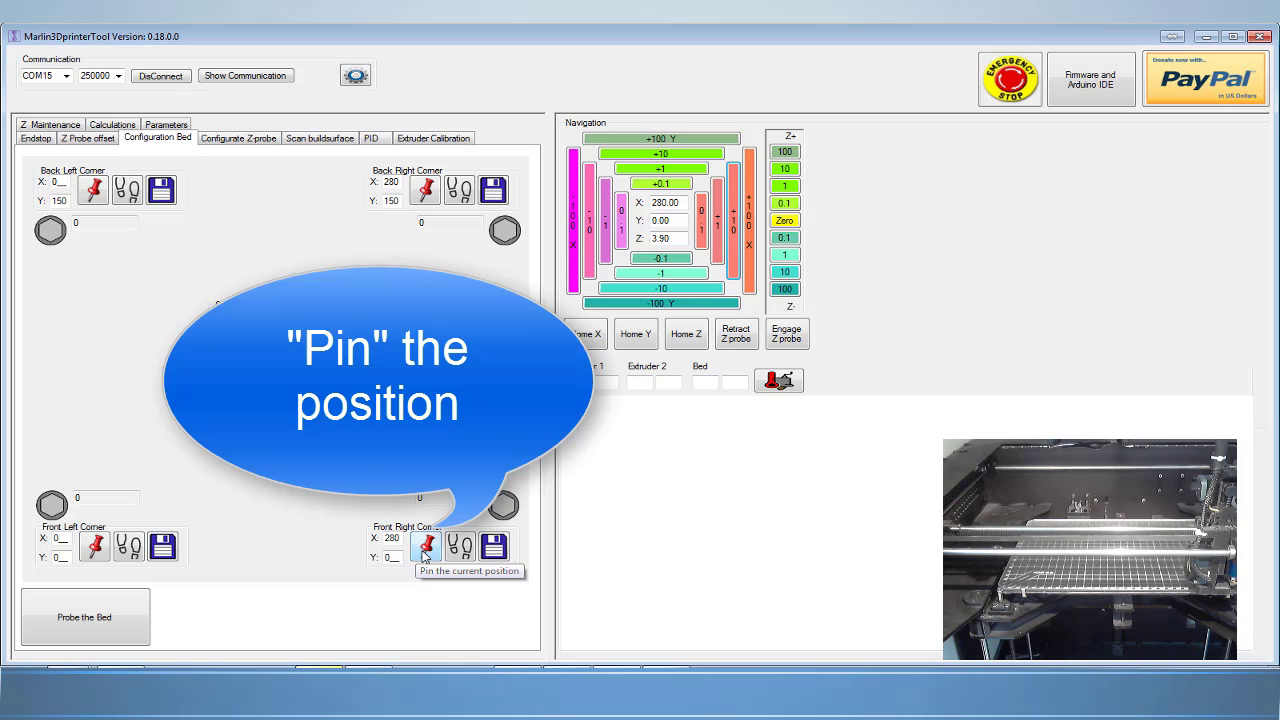
Record and save the front-right corner at X 280, Y 0, then go to and save the back-right corner
left_click(424, 552)
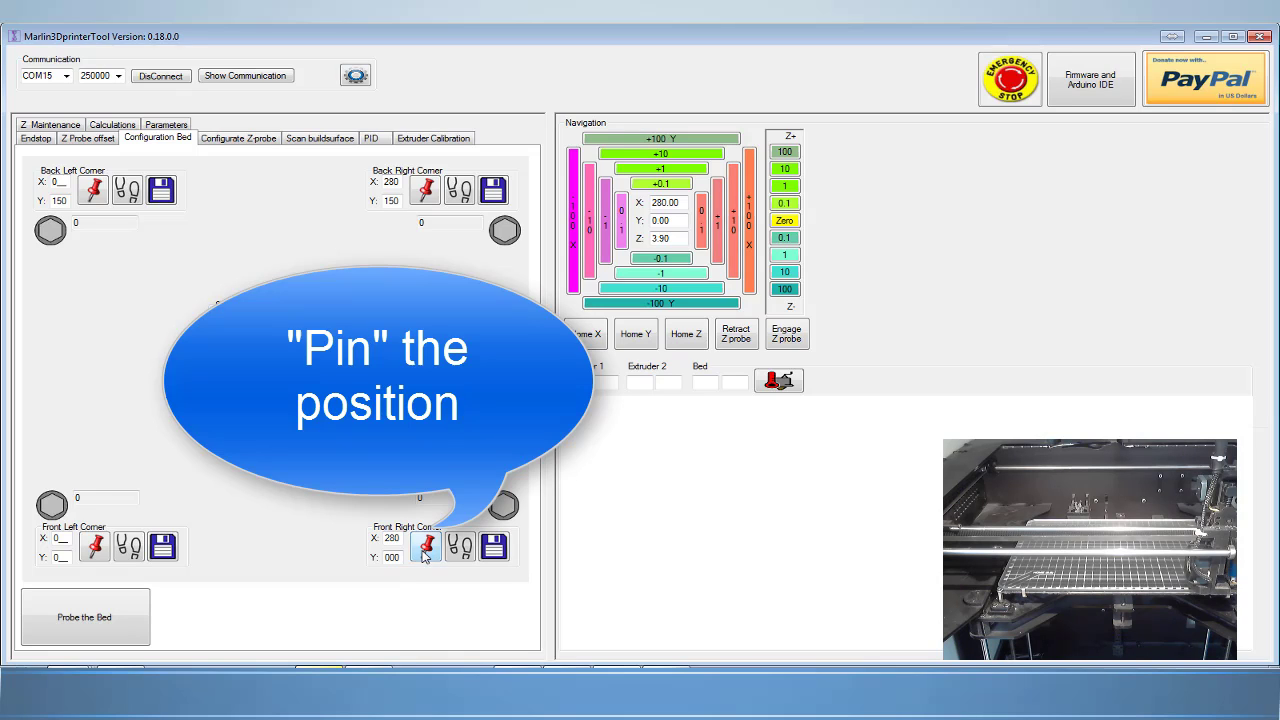
left_click(494, 554)
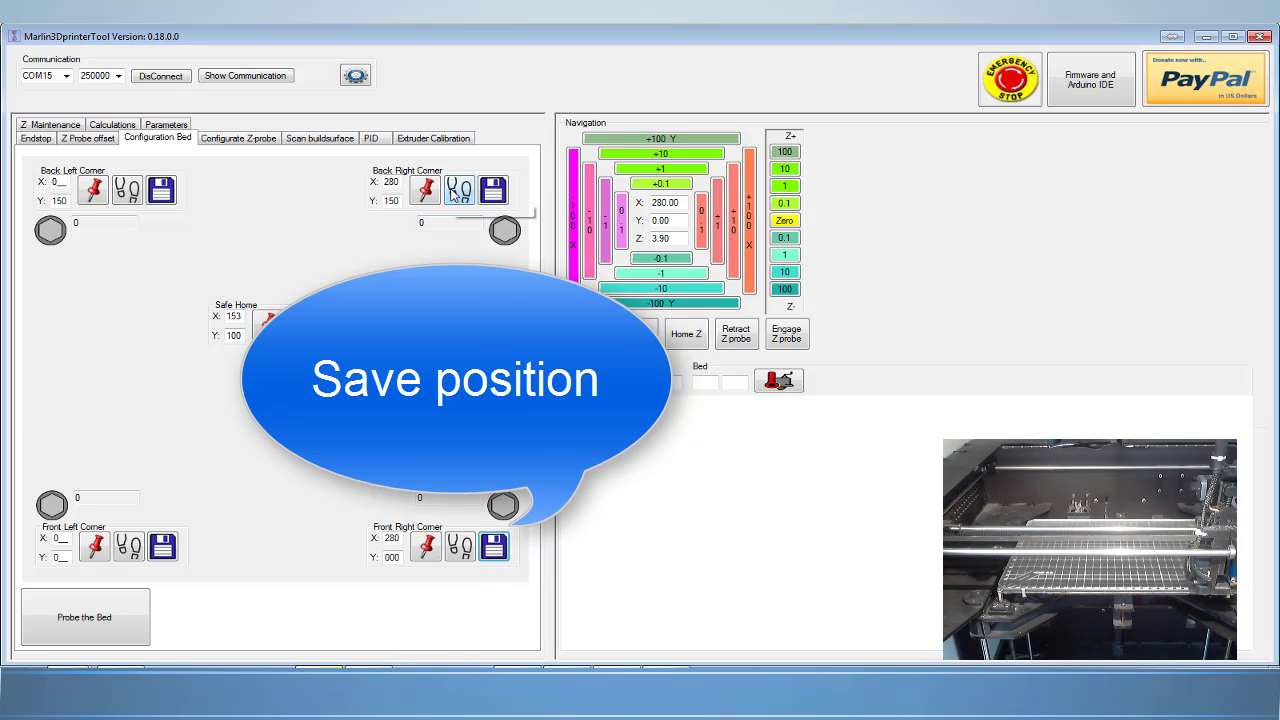
left_click(452, 193)
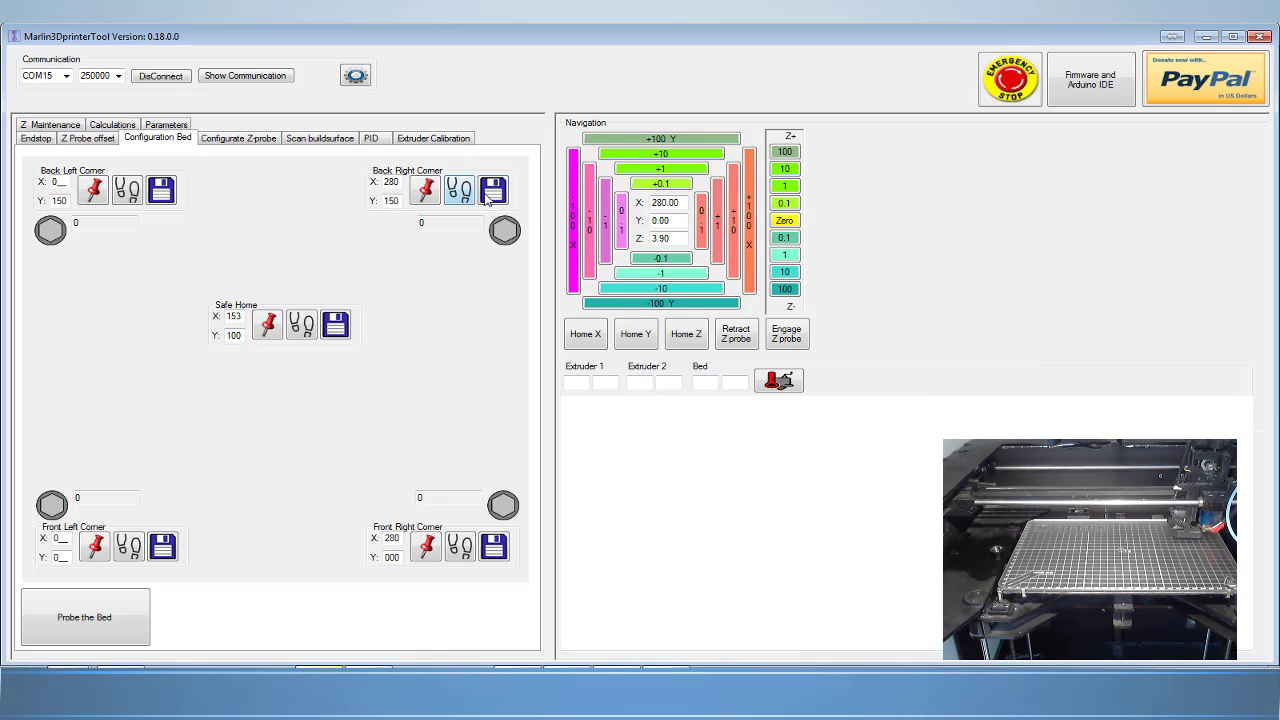
left_click(493, 191)
Go to and save the back-left corner and the Safe Home position at X 153, Y 100
left_click(127, 190)
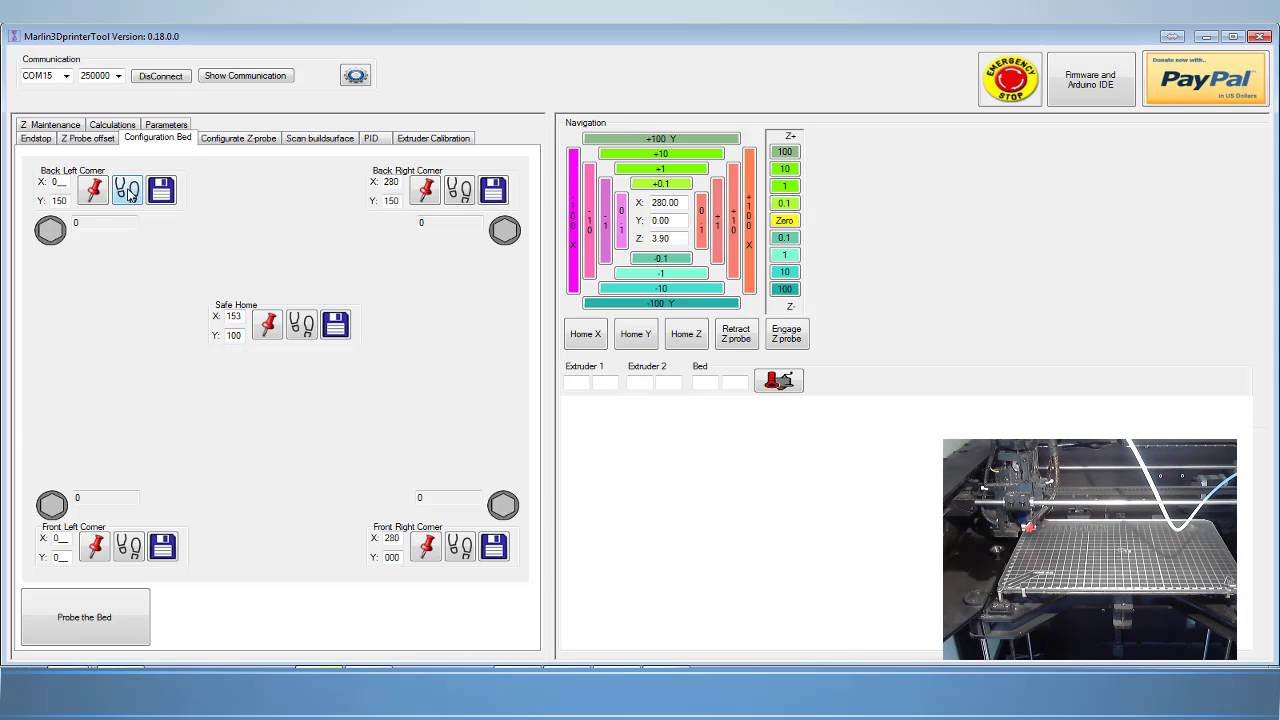
left_click(161, 192)
left_click(301, 328)
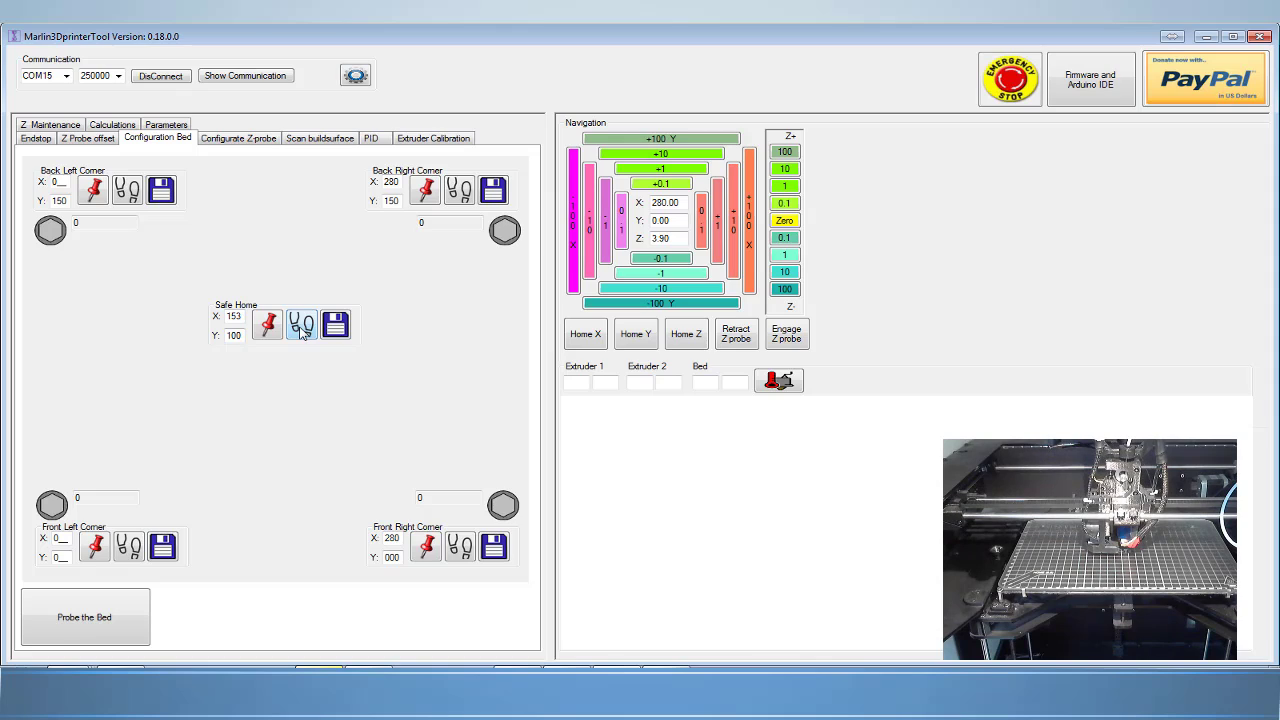
left_click(335, 330)
Probe the bed corners without engaging the Z-probe, reading 0.86 back right and 0.84 front right
left_click(96, 624)
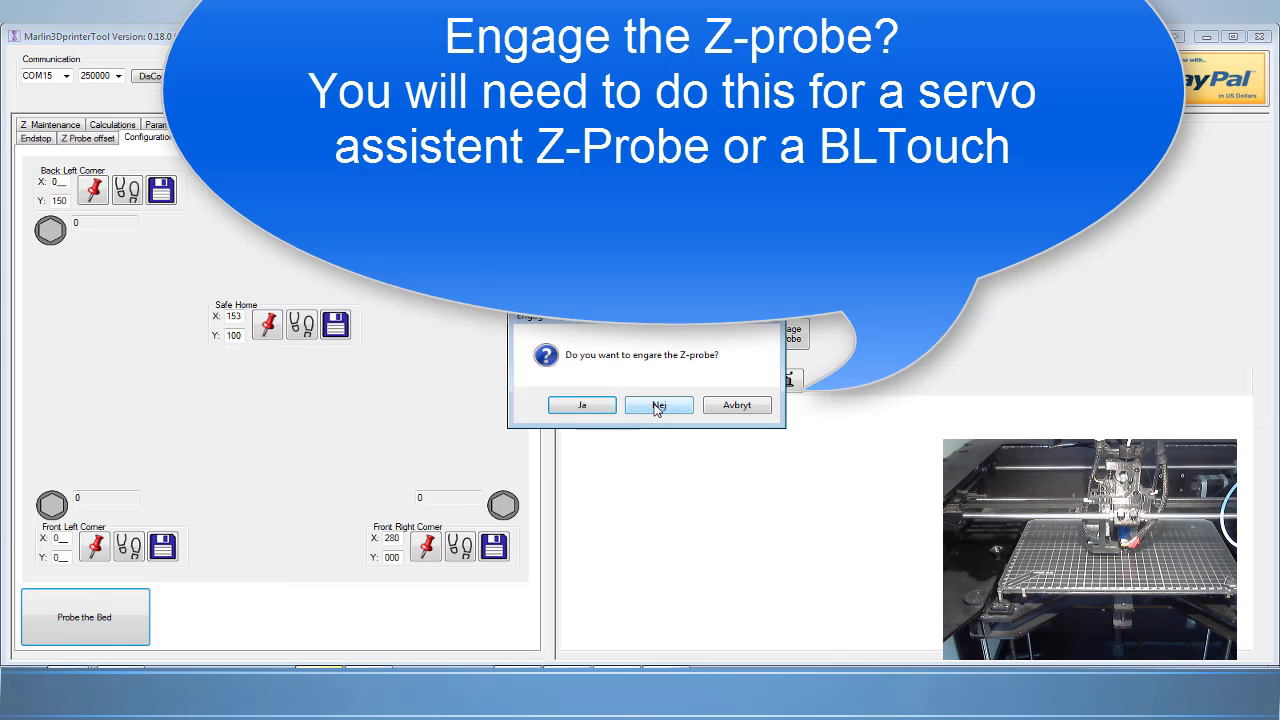
left_click(659, 405)
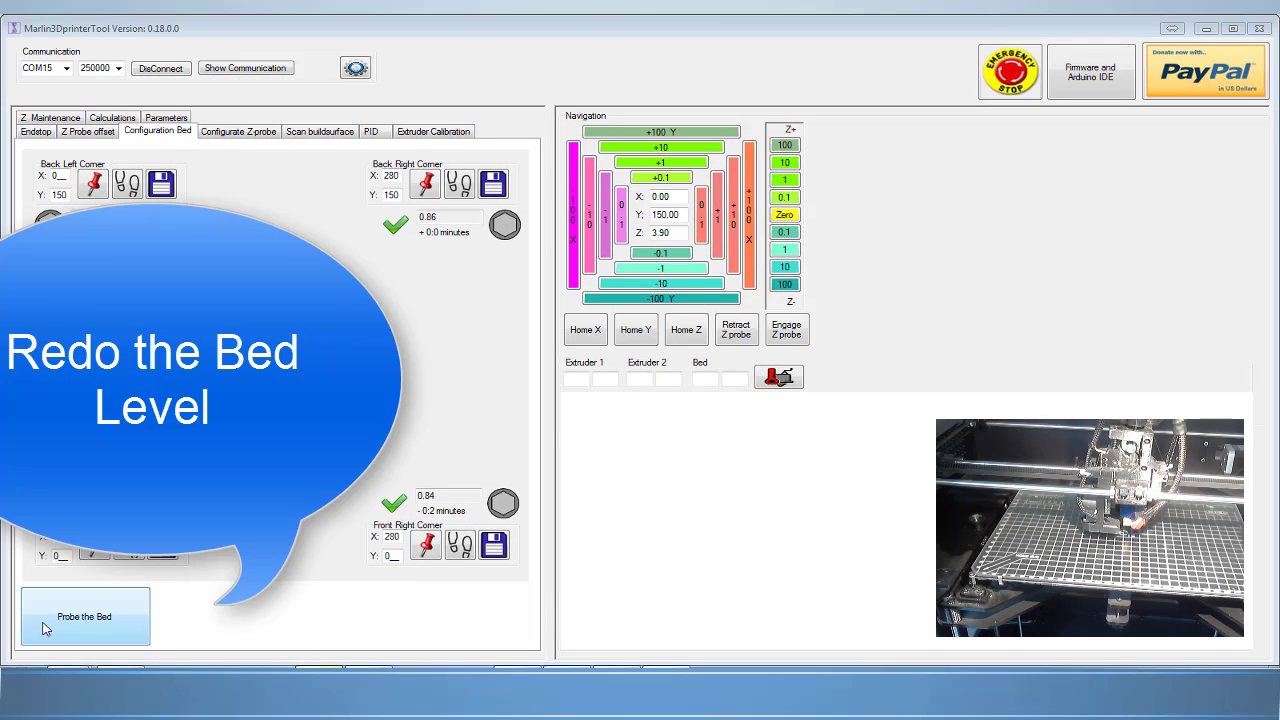
Re-probe the bed, answering Nej, to get corner heights 0.84, 0.88, 0.87 and 0.84
left_click(44, 628)
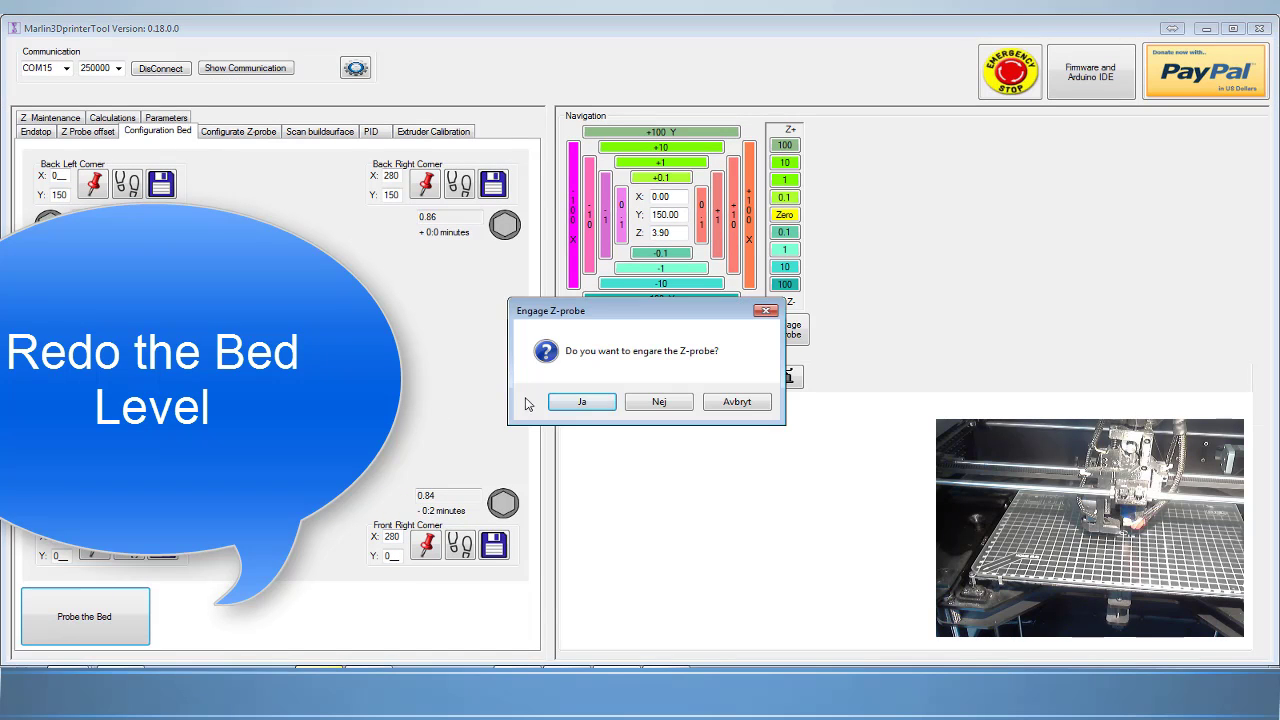
left_click(657, 404)
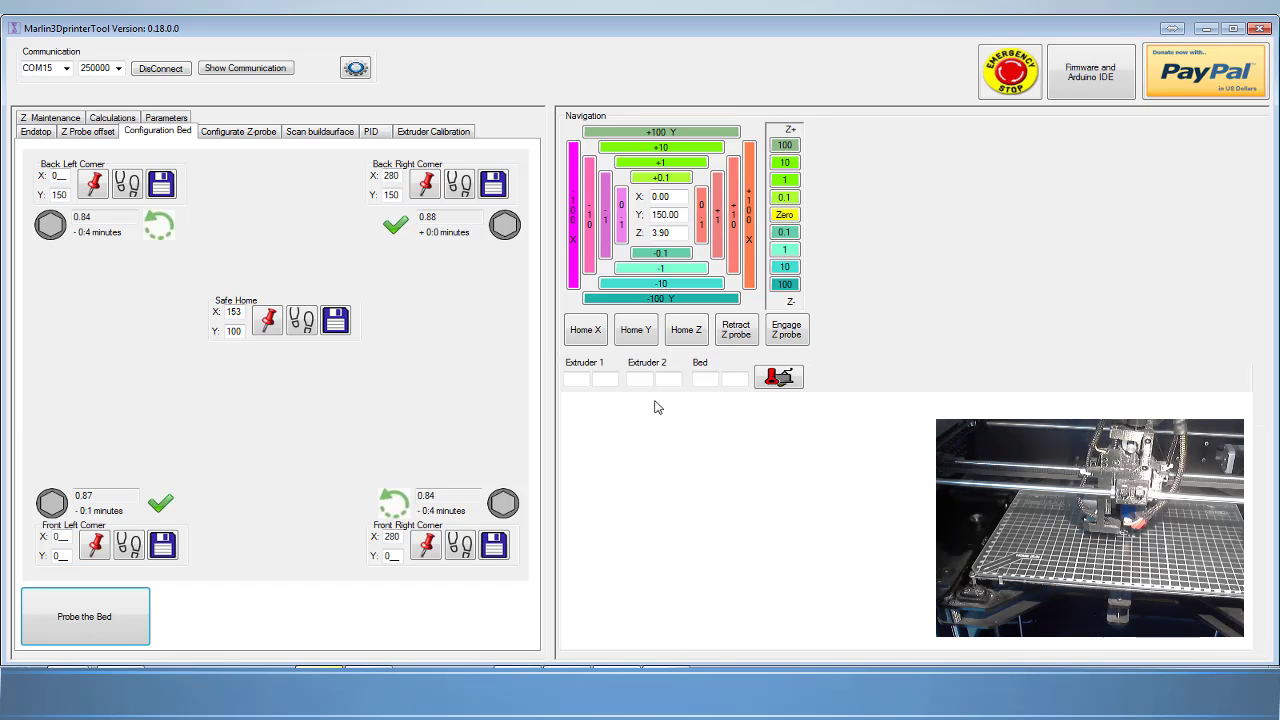
Show the Scan buildsurface page and rotate its 2 × 2-point 3D deviation chart
left_click(307, 138)
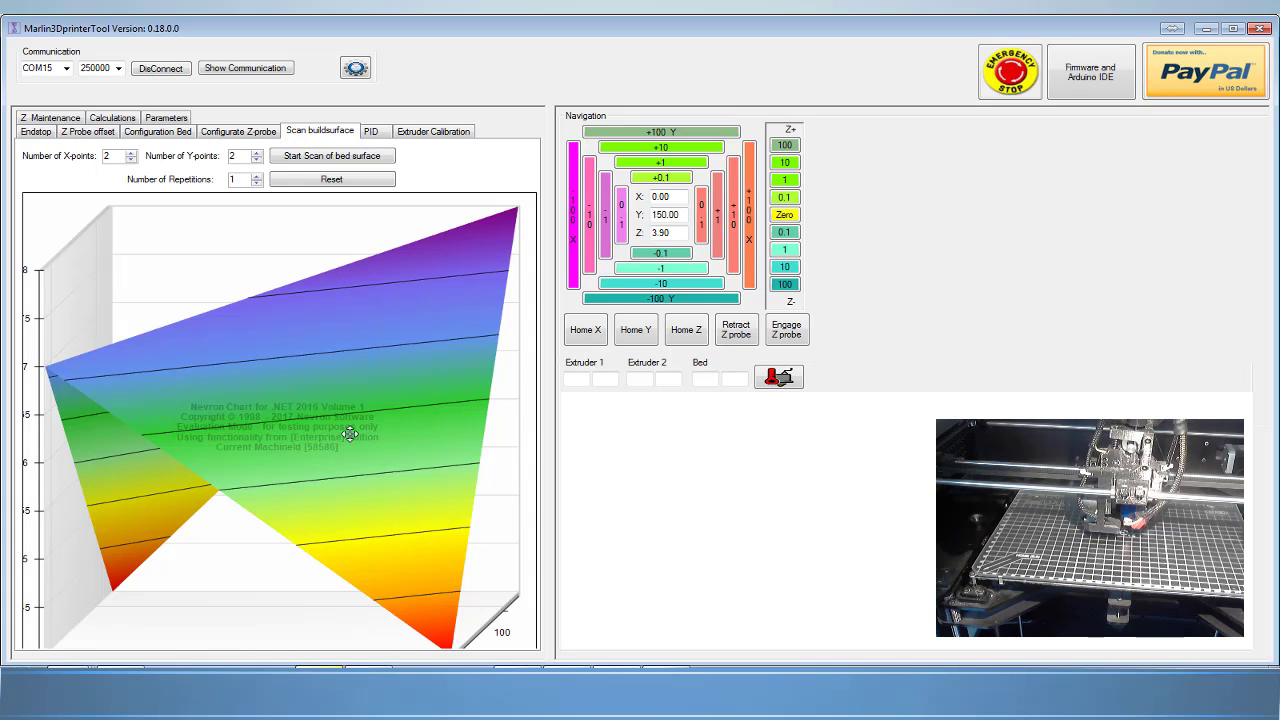
left_click_drag(352, 437, 380, 428)
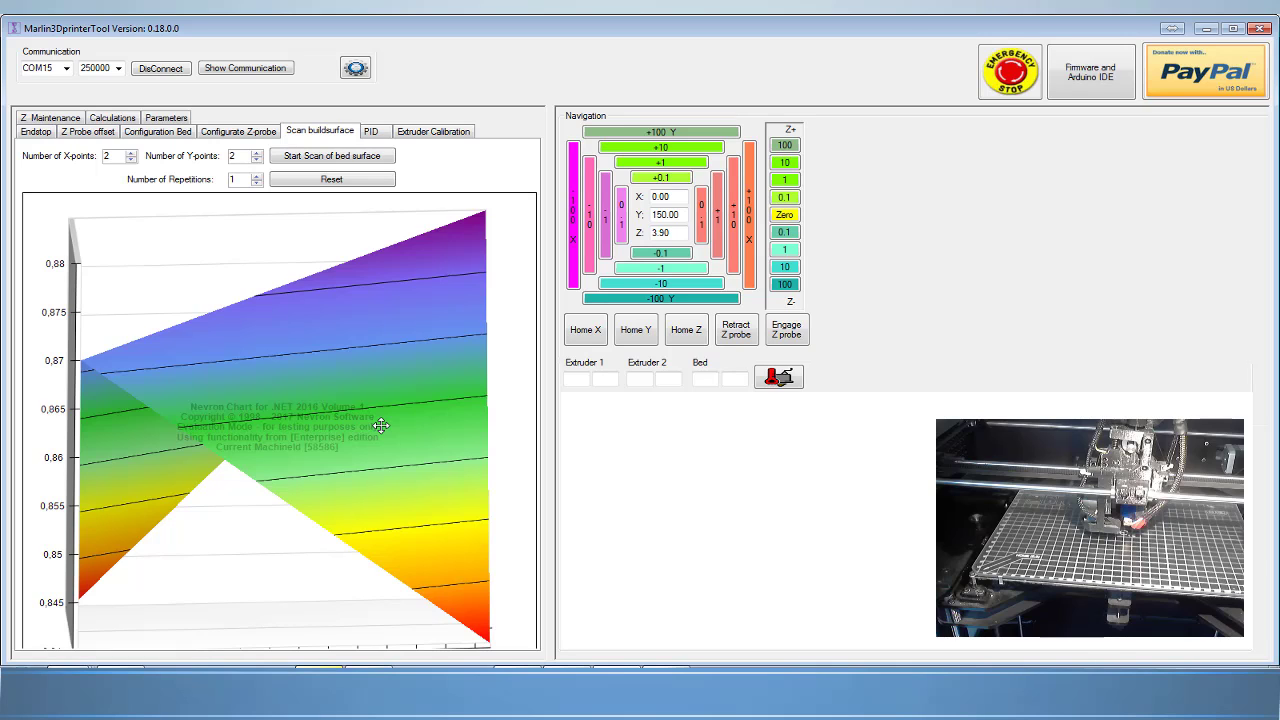
left_click_drag(381, 425, 330, 408)
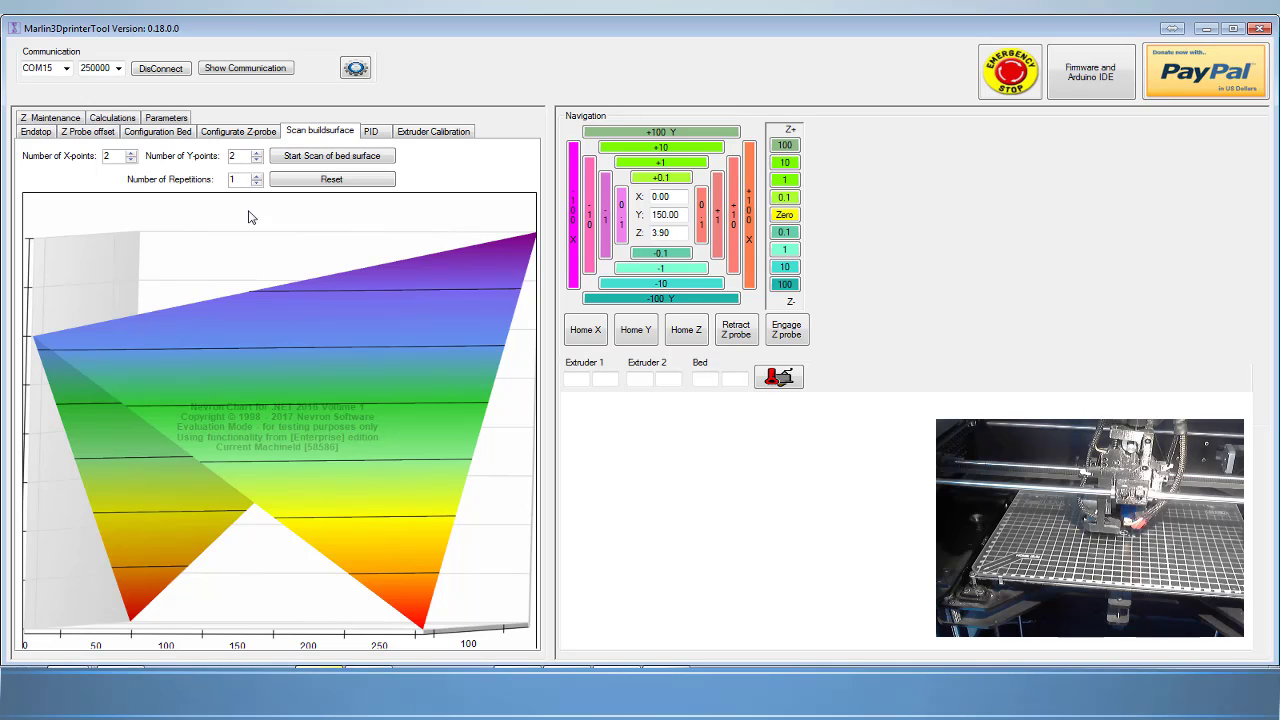
Set 4 X-points and 4 Y-points, then start the bed surface scan, answering Nej to the Z-probe prompt
double_click(111, 157)
type("4")
double_click(228, 156)
type("4")
left_click(316, 158)
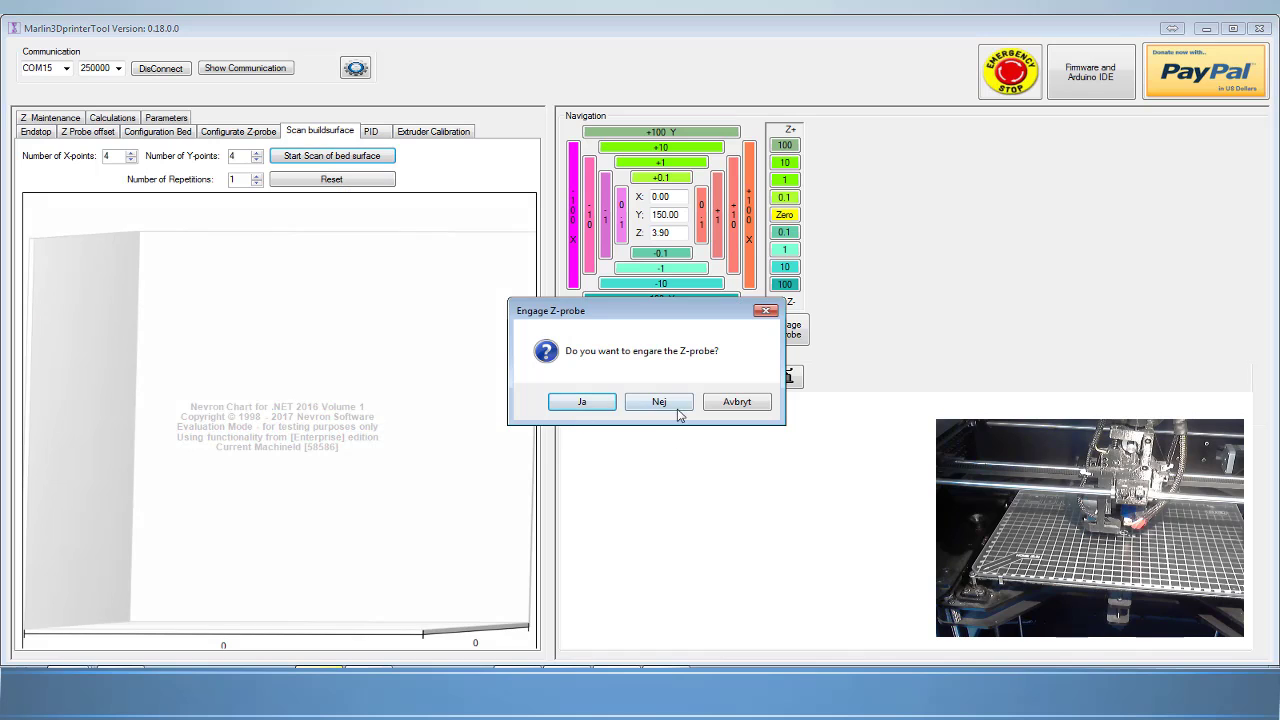
left_click(676, 408)
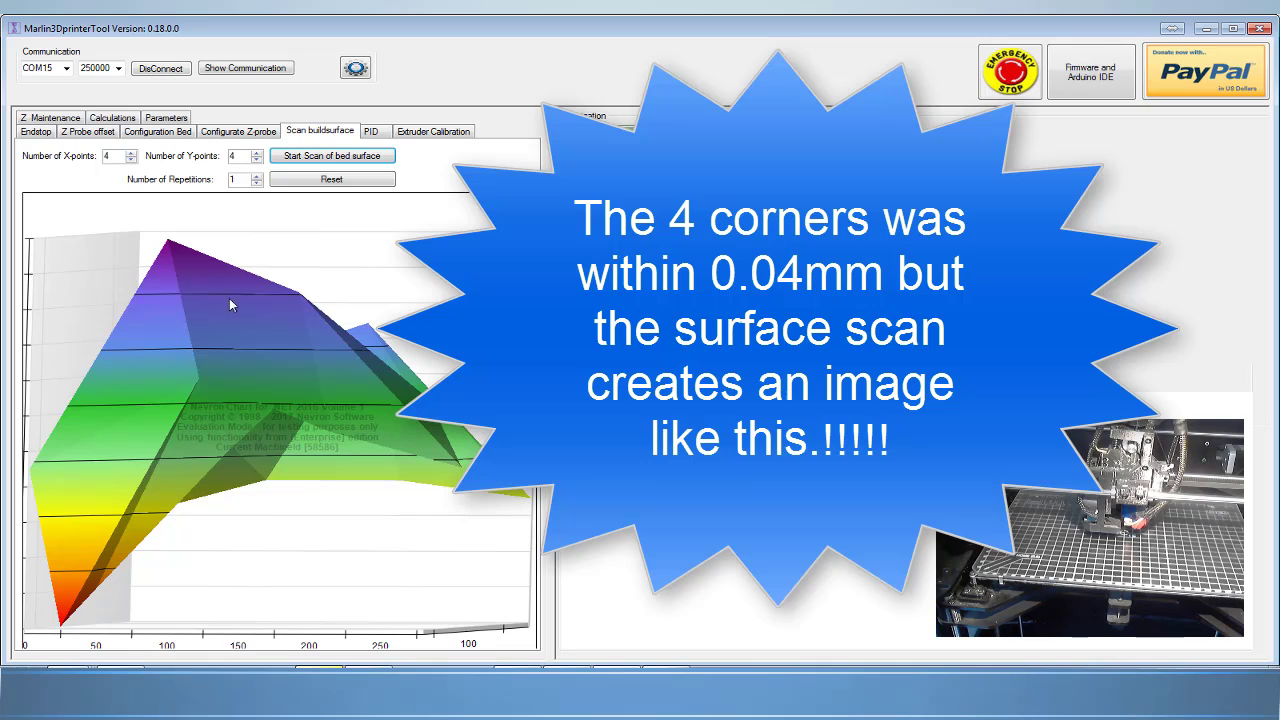
Rotate the 4 × 4 bed-surface chart to view the 0.84–1.02 deviations from another angle
left_click_drag(266, 333, 316, 410)
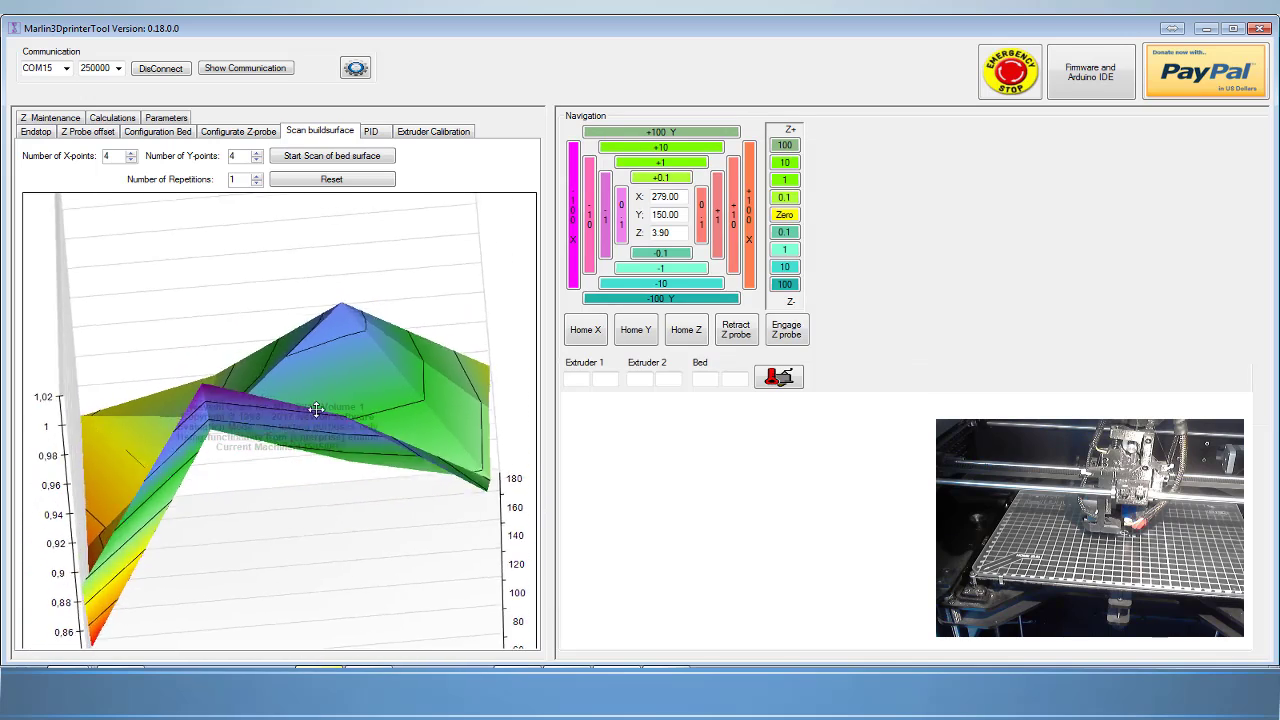